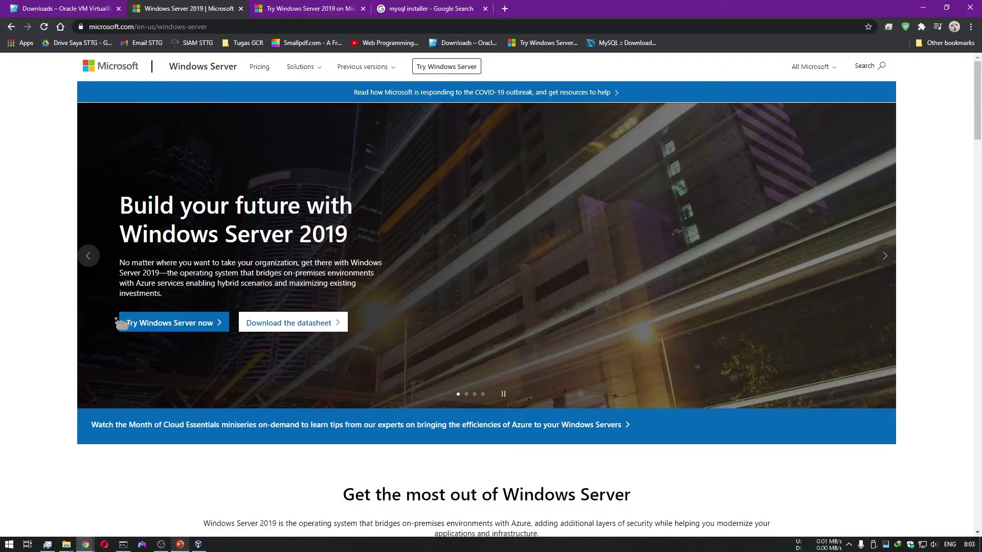
# Step: Open the Windows Server 2019 on-premises free trial, choose the ISO experience and continue to the registration form
pyautogui.click(192, 333)
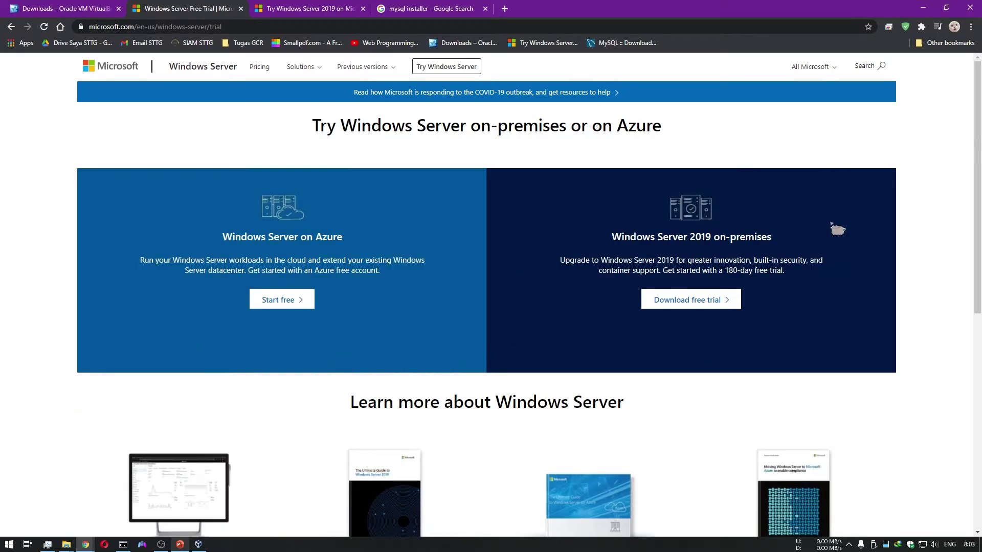
pyautogui.click(700, 309)
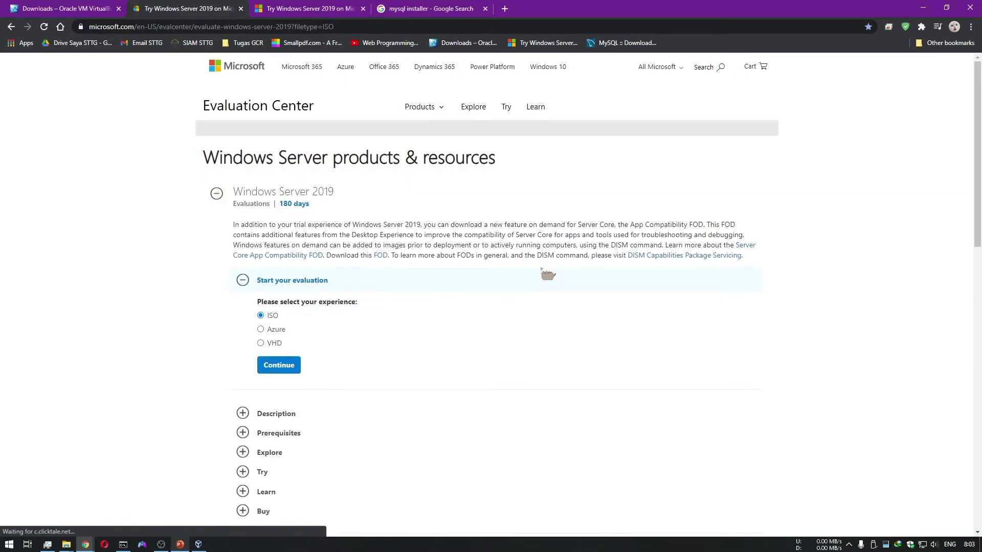
pyautogui.scroll(-6, 539, 276)
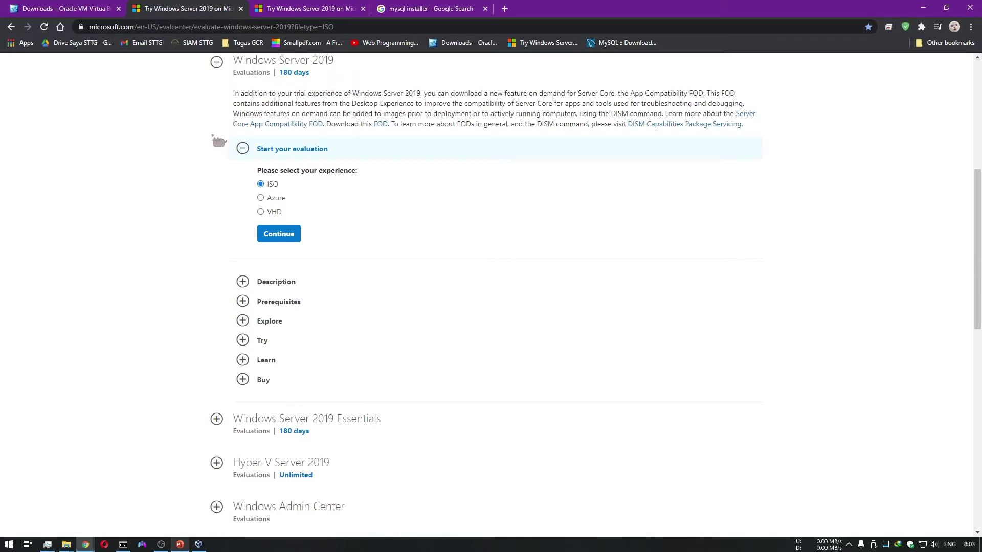
pyautogui.click(271, 186)
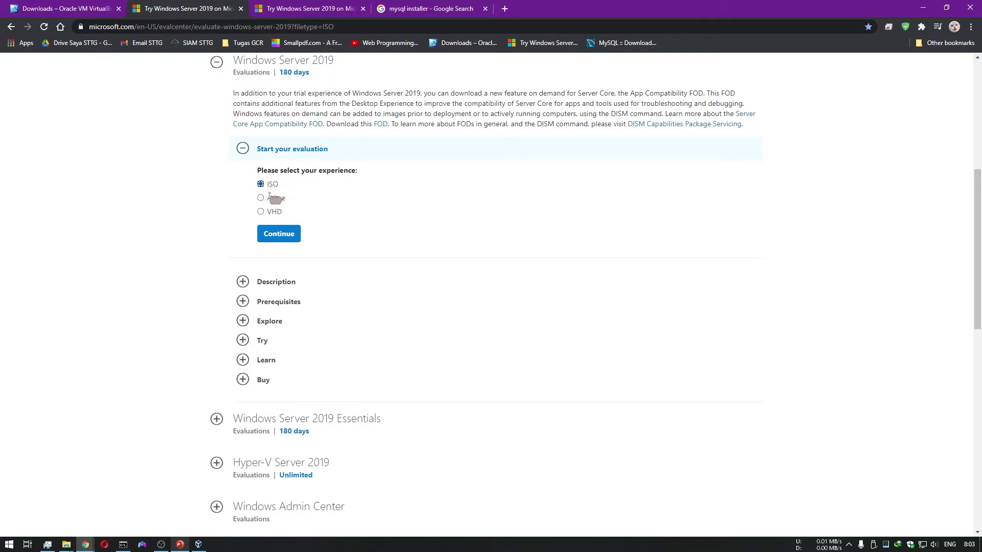
pyautogui.click(279, 234)
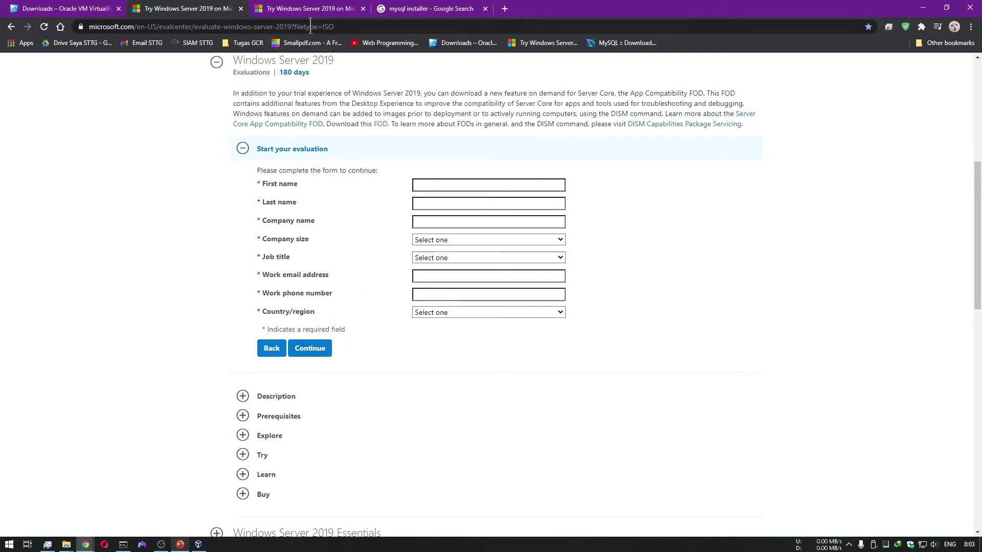
# Step: View the Windows Server 2019 ISO download page and the MySQL Installer download page, and minimize the browser
pyautogui.click(302, 10)
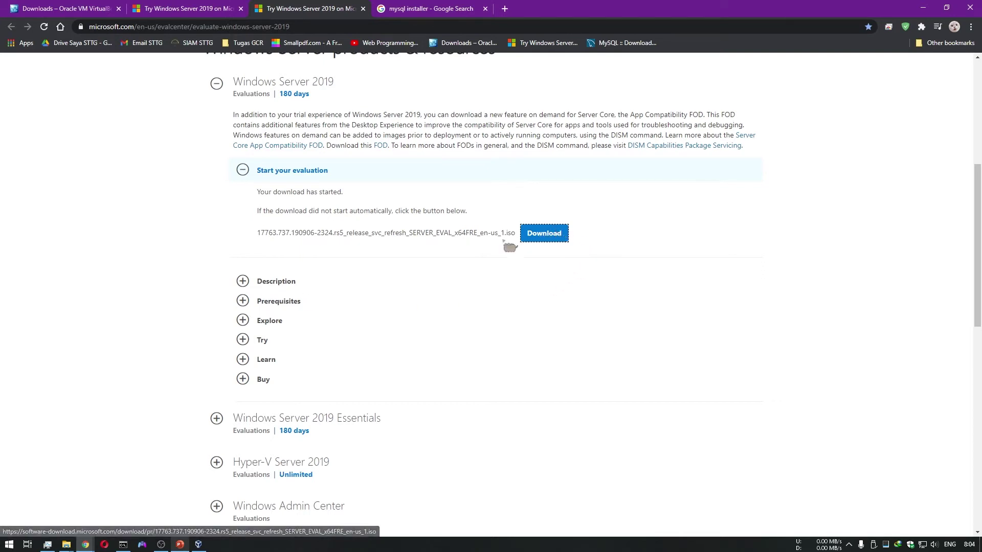
pyautogui.click(429, 15)
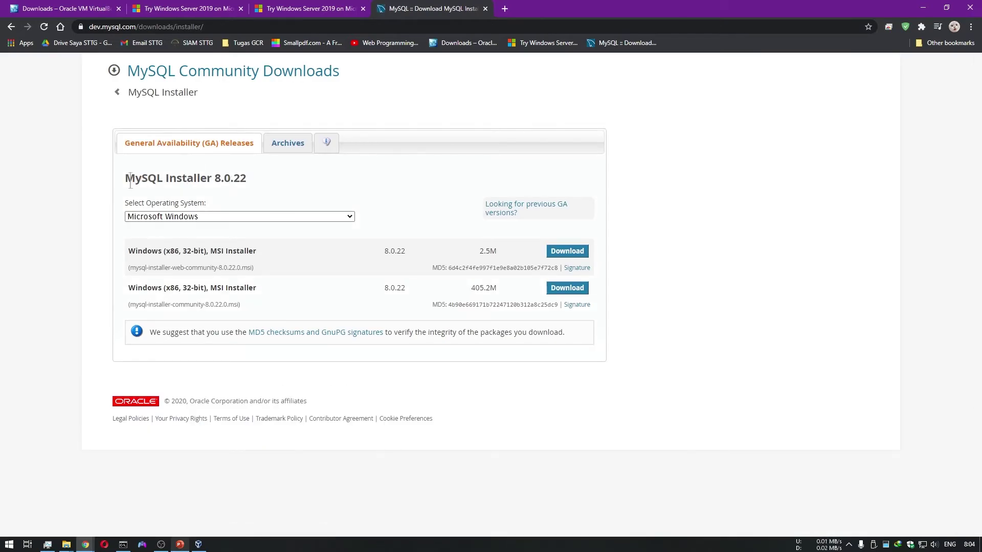
pyautogui.click(930, 7)
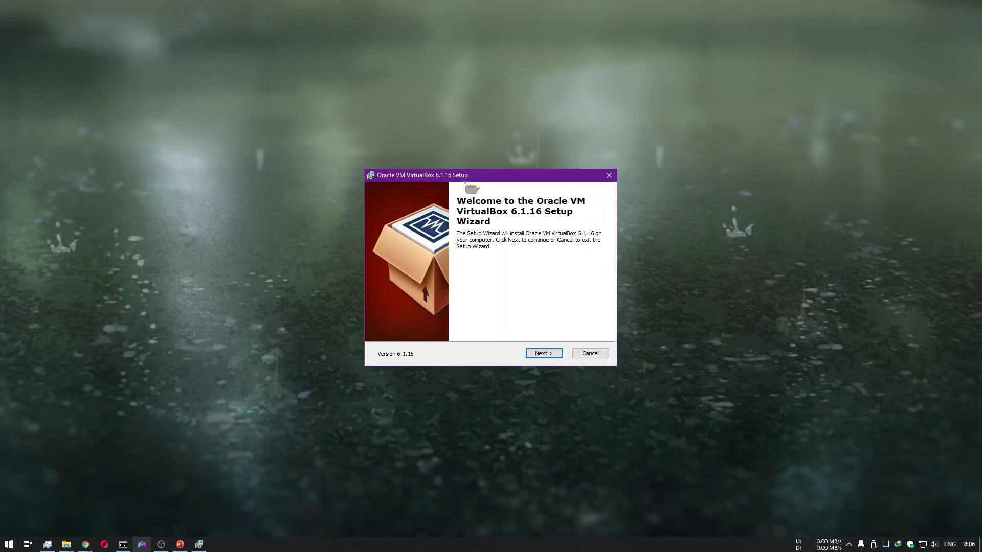
# Step: Install Oracle VM VirtualBox 6.1.16 with the default features and location, accepting the network reset, and launch it on finishing
pyautogui.click(543, 354)
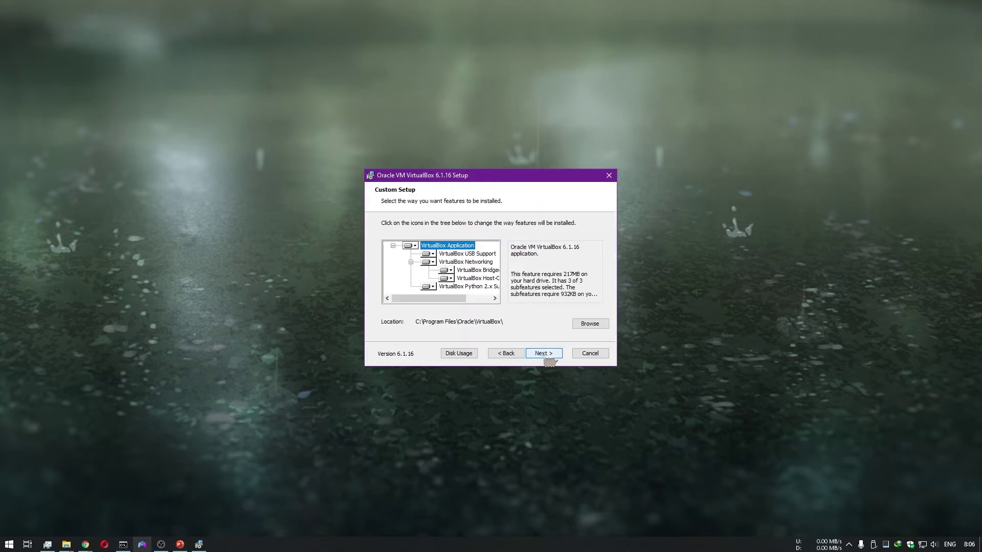
pyautogui.click(543, 353)
pyautogui.click(544, 355)
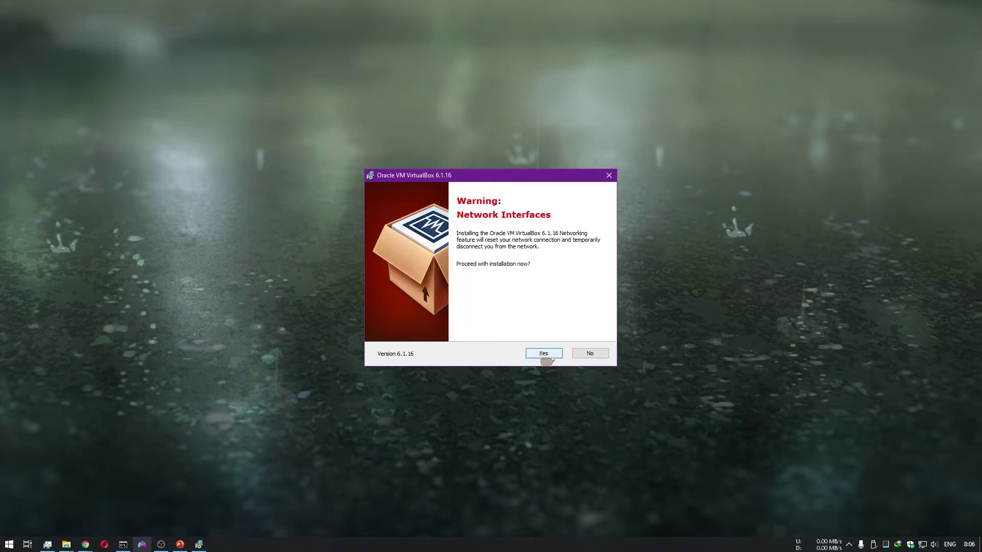
pyautogui.click(543, 354)
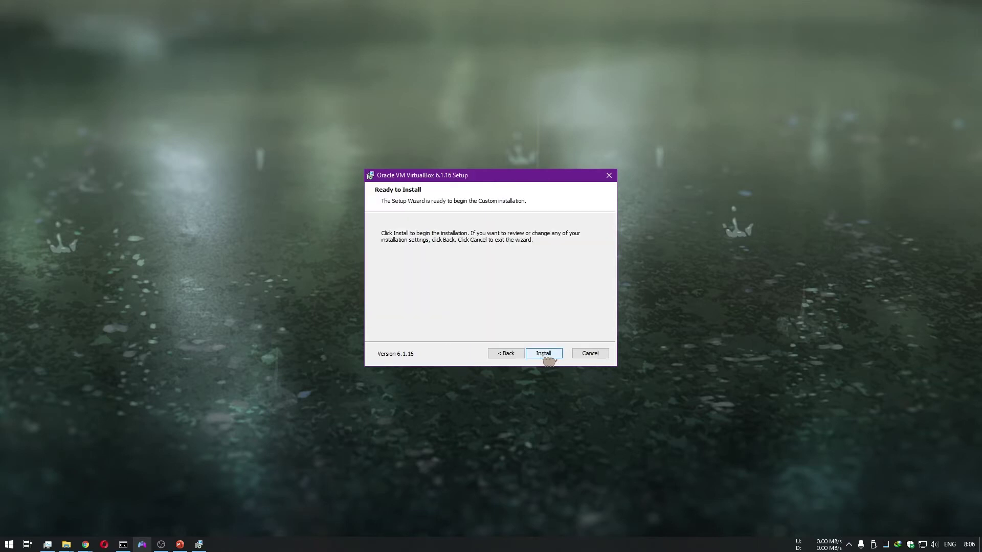
pyautogui.click(543, 353)
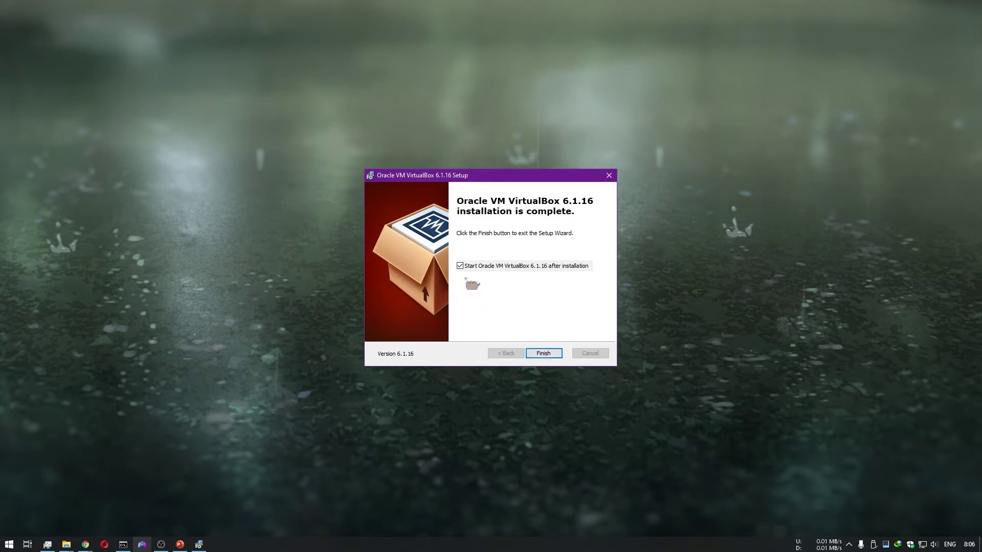
pyautogui.click(545, 354)
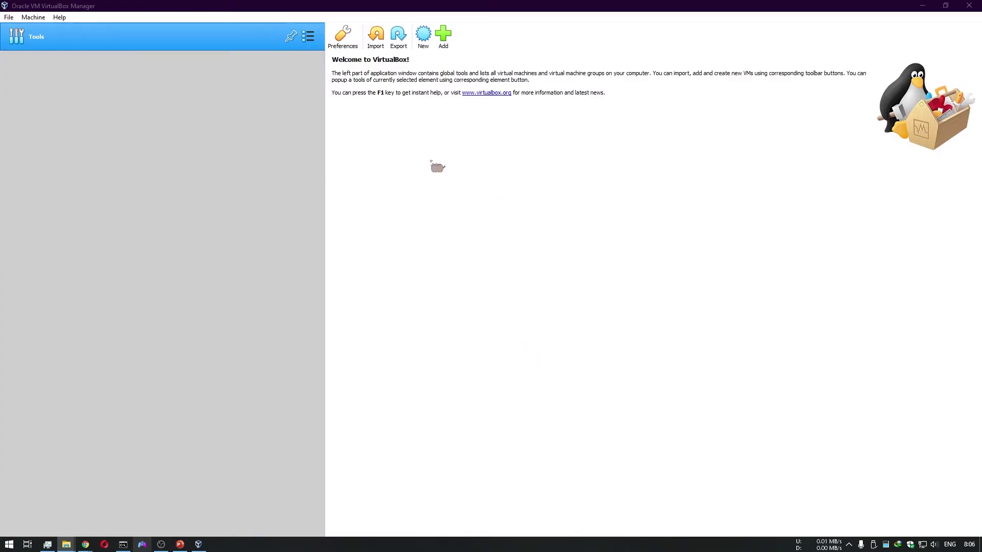
# Step: Start a new virtual machine named WS2019 with type Microsoft Windows and version Windows 2019 (64-bit)
pyautogui.click(424, 36)
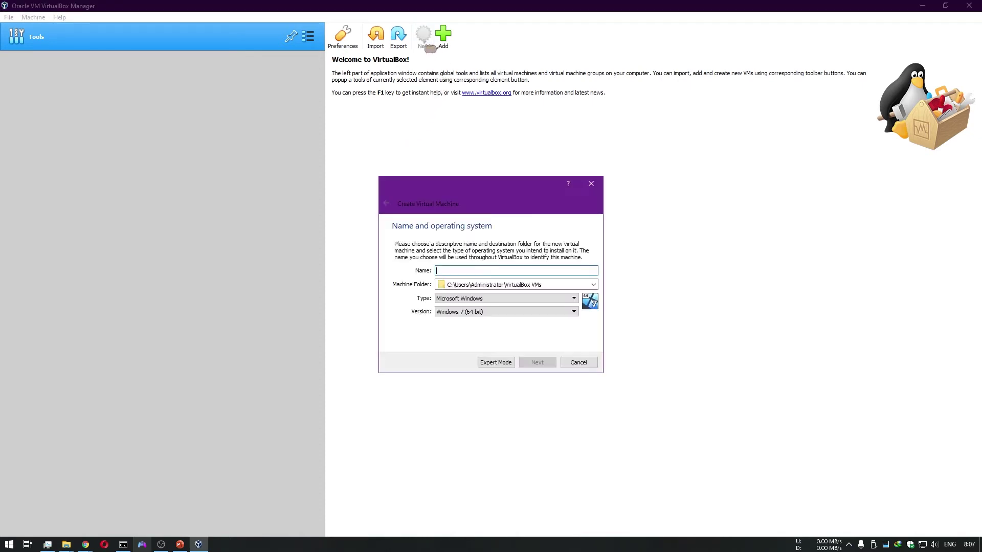
pyautogui.click(468, 270)
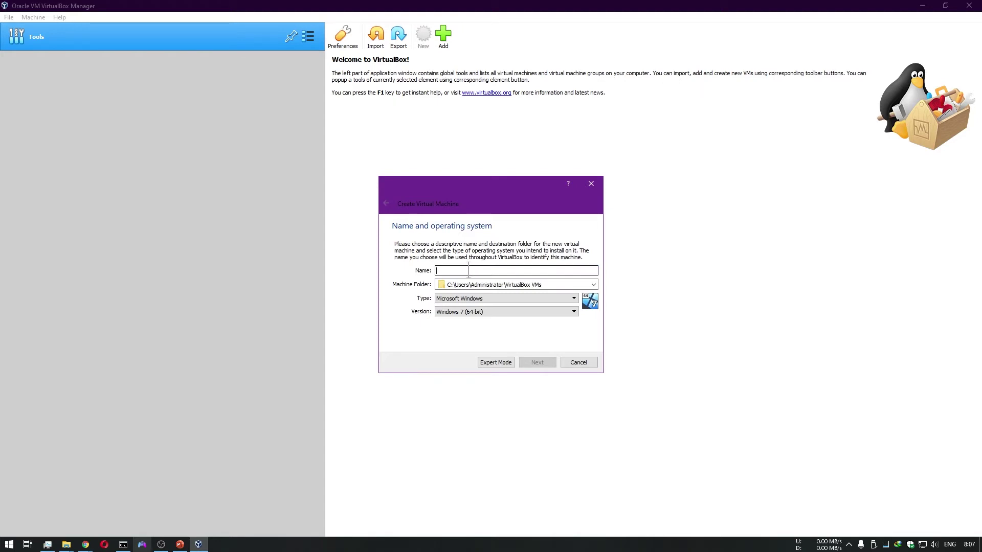
pyautogui.write('WS2019')
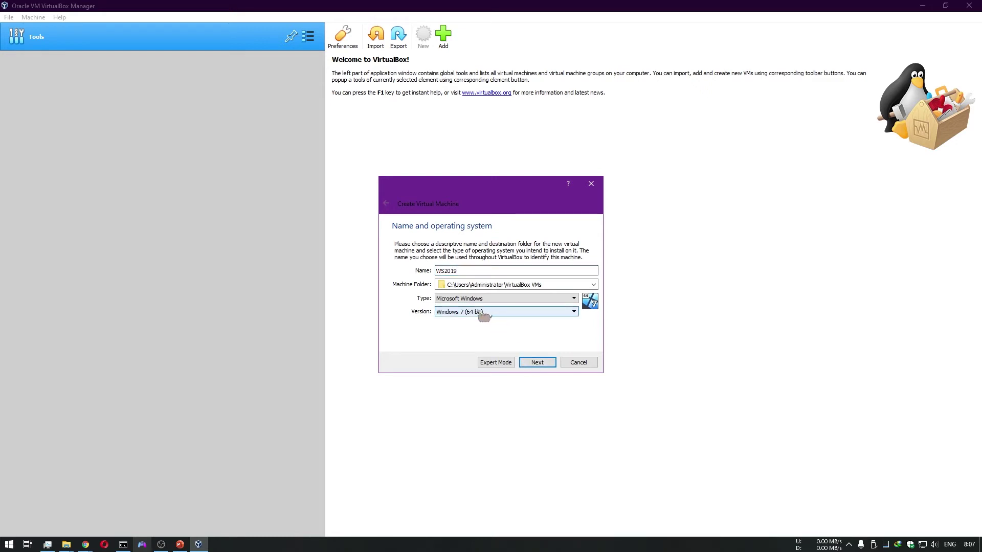
pyautogui.click(483, 313)
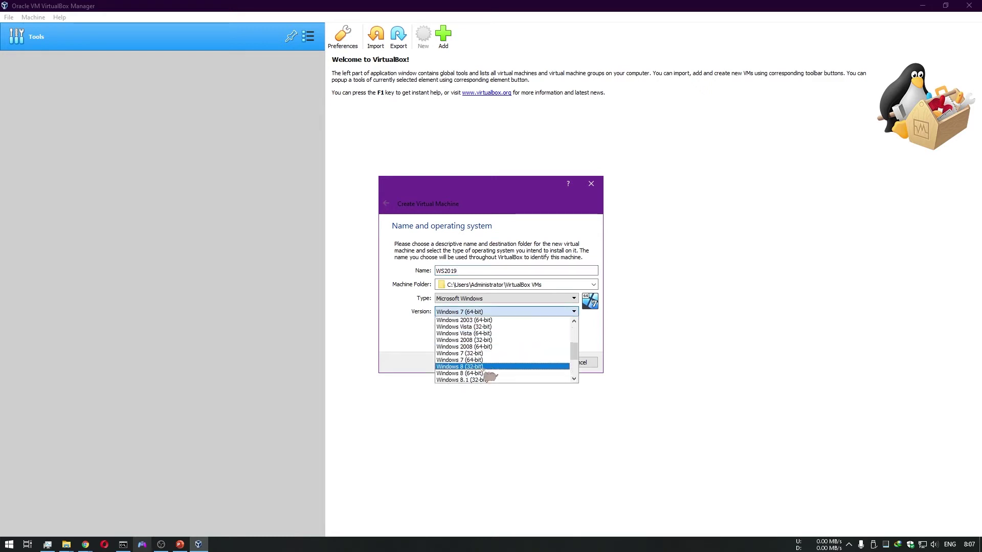
pyautogui.scroll(-4, 486, 378)
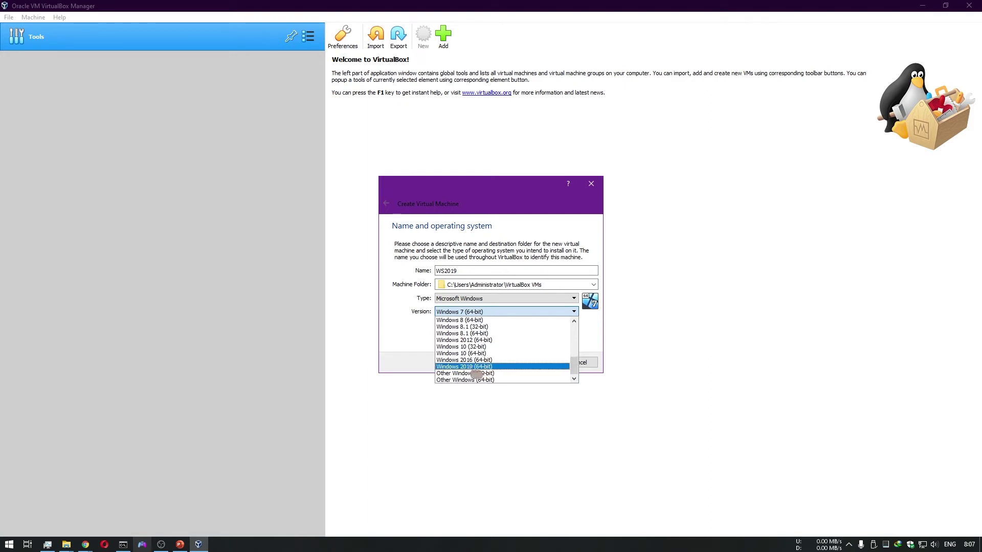
pyautogui.click(474, 367)
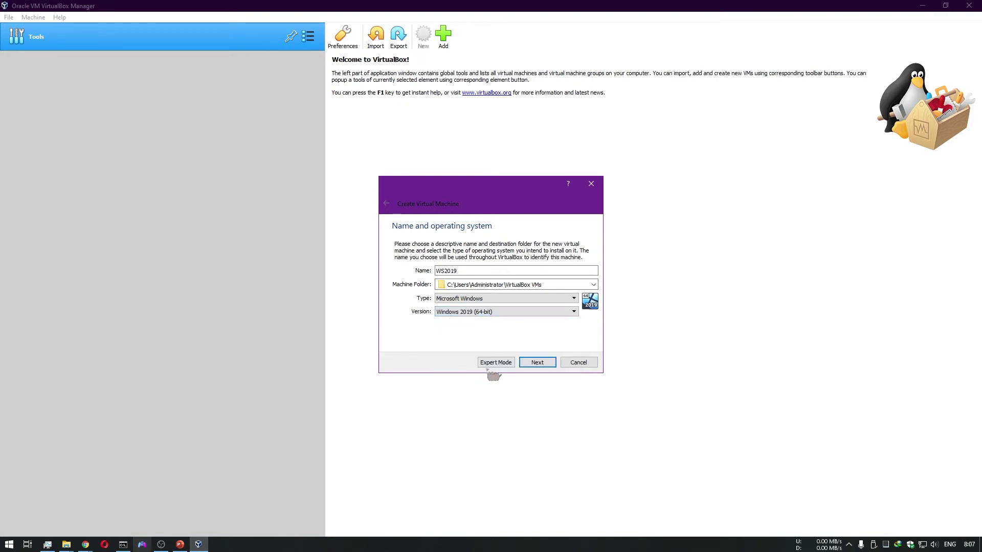
pyautogui.click(537, 364)
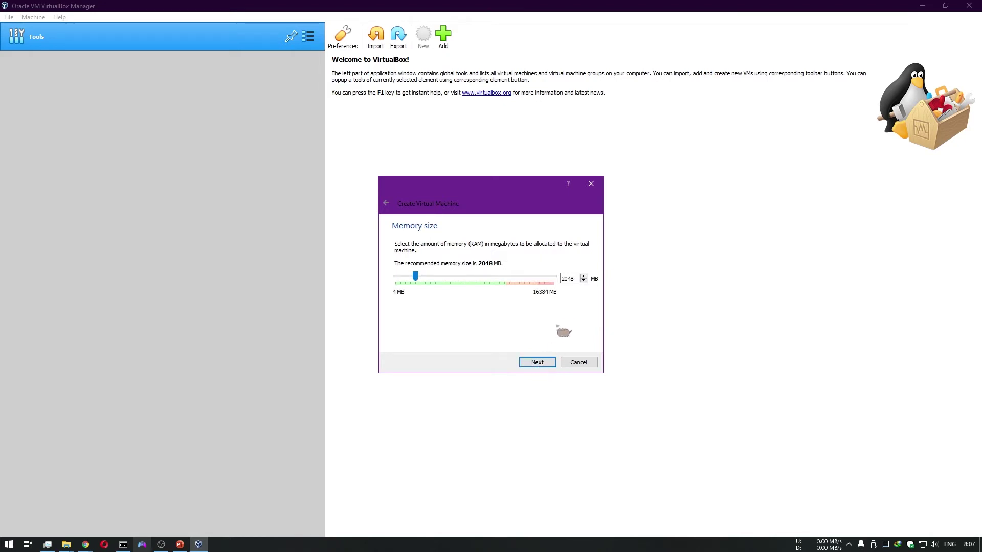
# Step: Accept 2048 MB of memory and create a dynamically allocated 50 GB VDI hard disk for the WS2019 machine
pyautogui.click(540, 364)
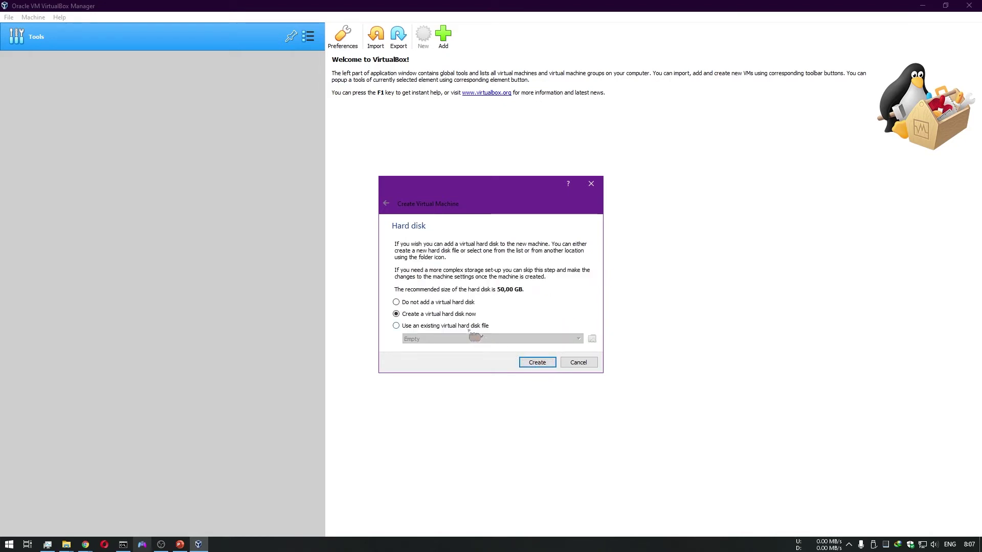
pyautogui.click(537, 364)
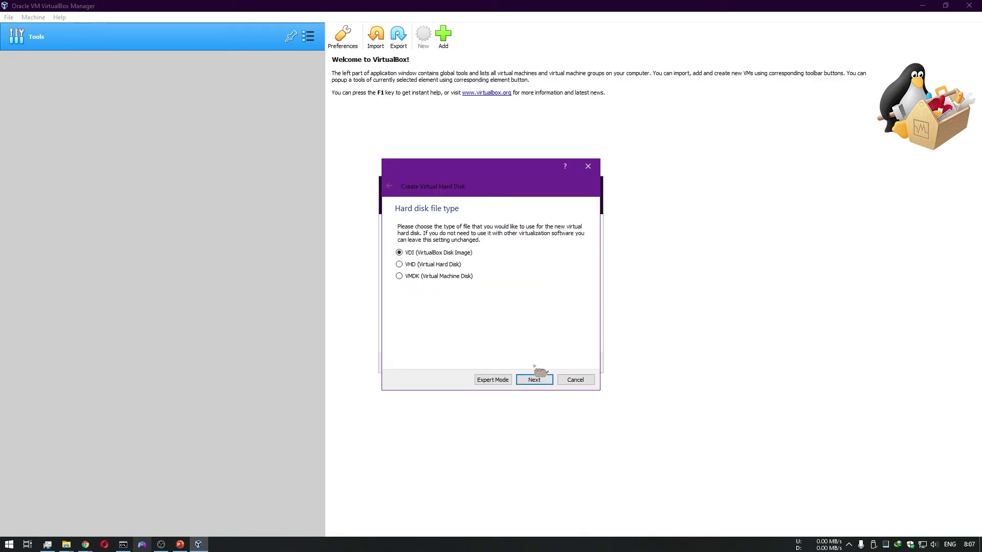
pyautogui.click(534, 379)
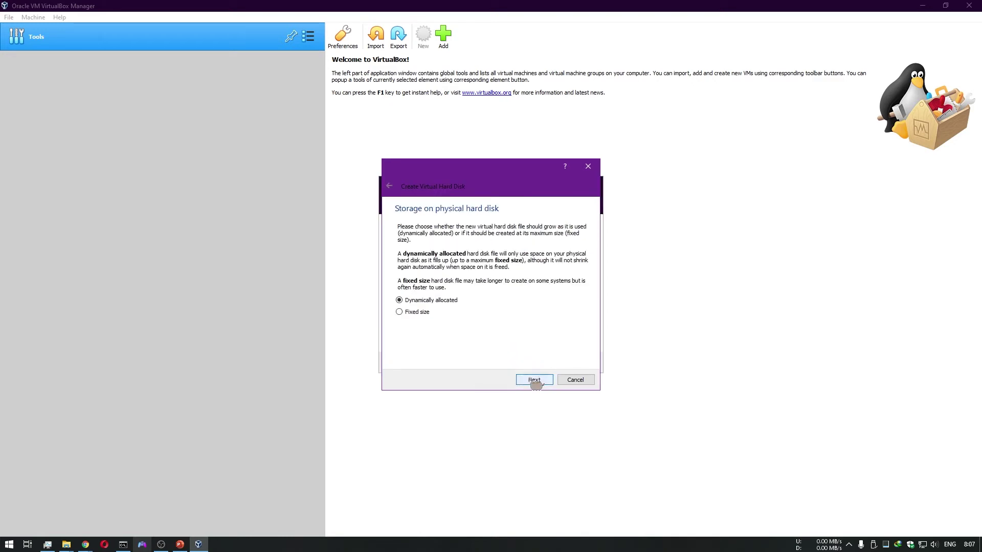
pyautogui.click(533, 379)
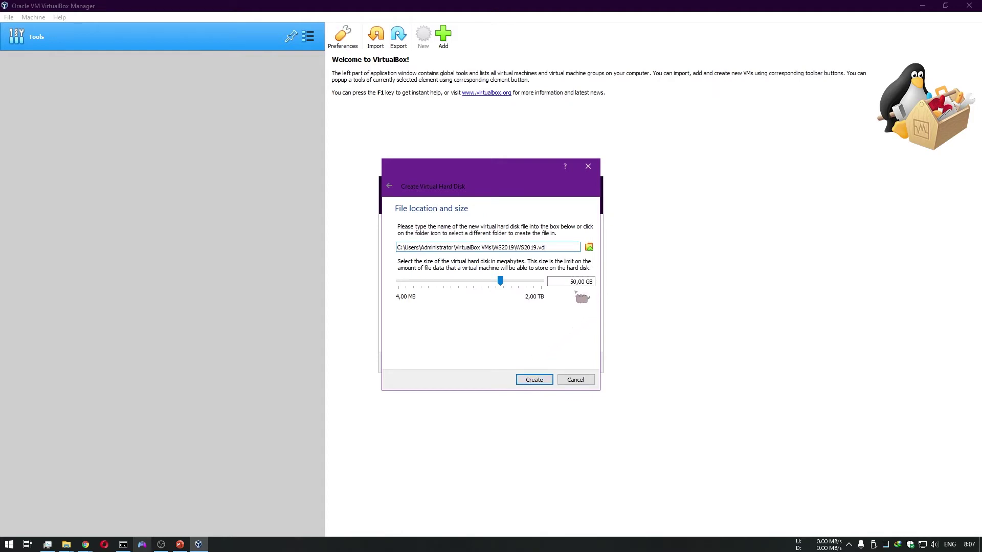
pyautogui.click(534, 380)
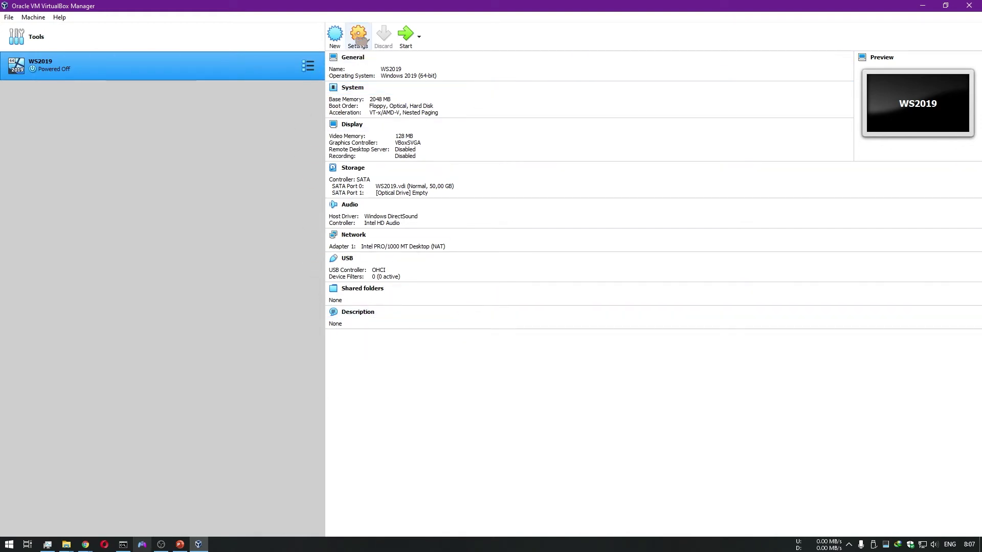
# Step: In WS2019's system settings, set the boot order to Hard Disk followed by Optical with Floppy disabled, and assign 2 processors
pyautogui.click(369, 46)
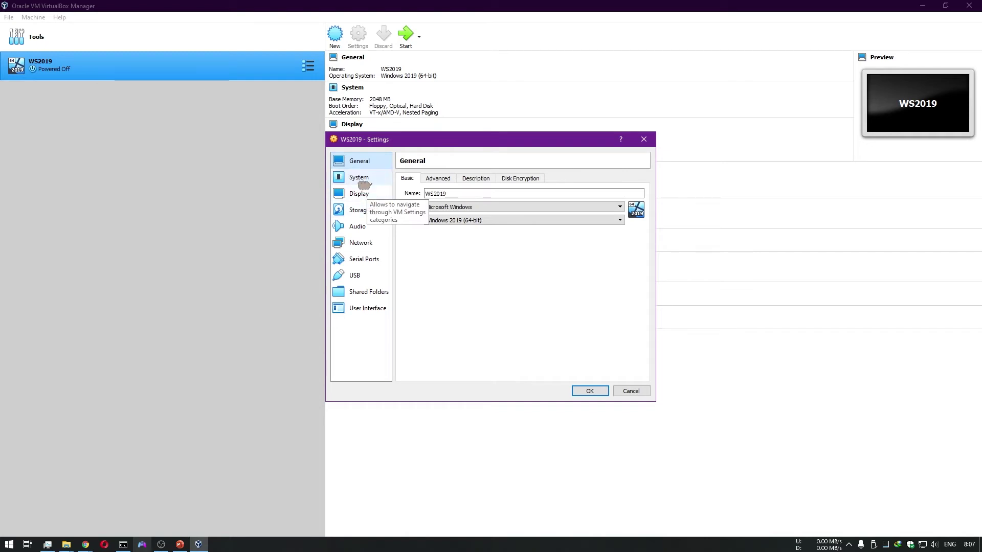
pyautogui.click(363, 183)
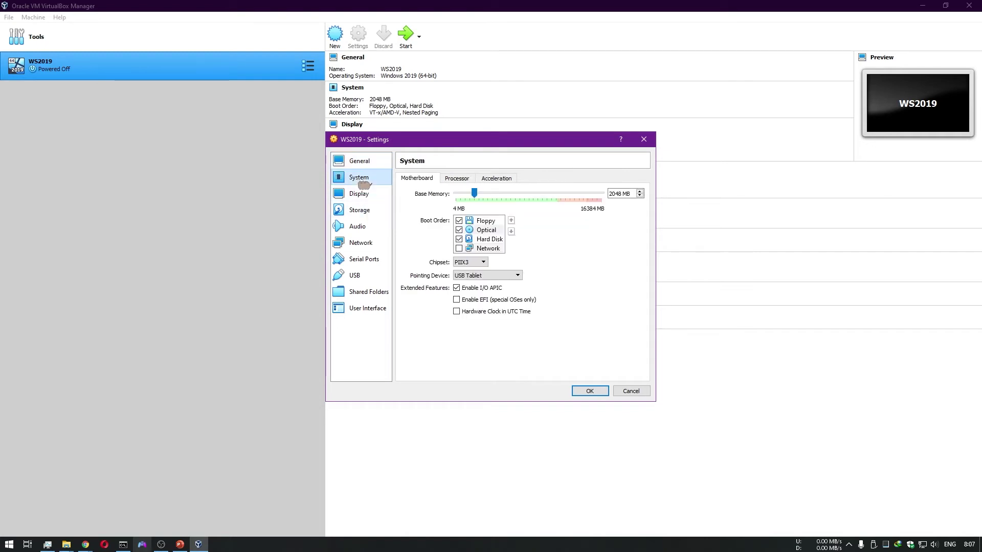
pyautogui.click(490, 239)
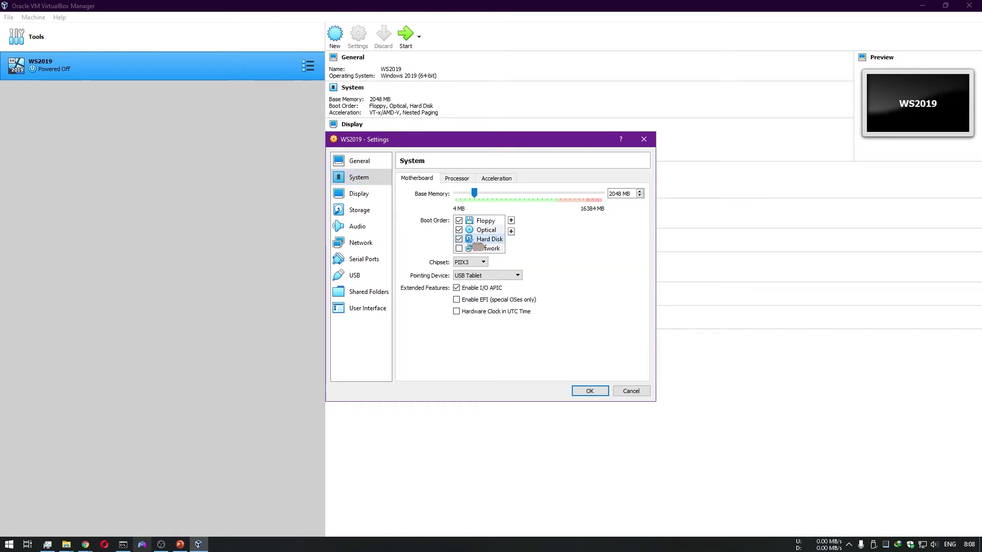
pyautogui.click(511, 220)
pyautogui.click(511, 223)
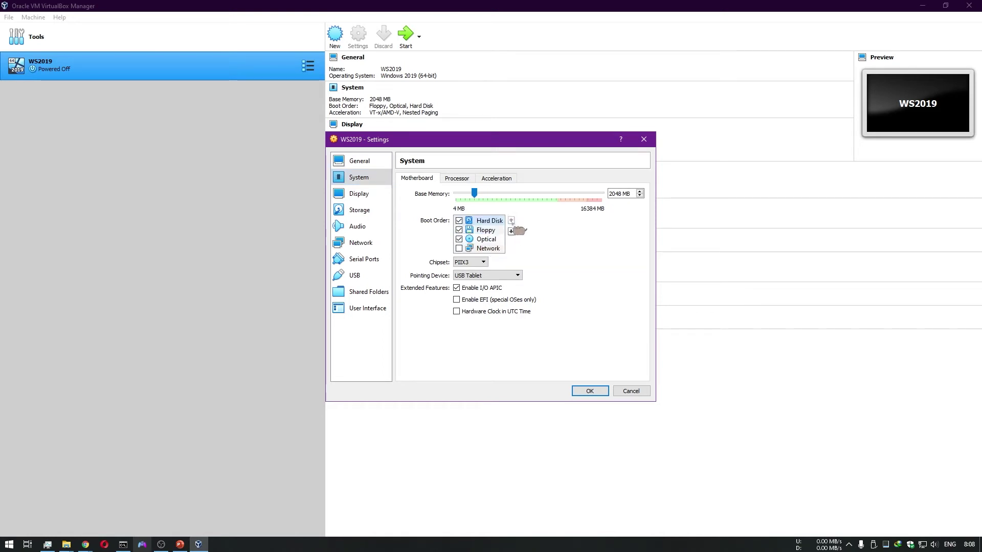
pyautogui.click(488, 240)
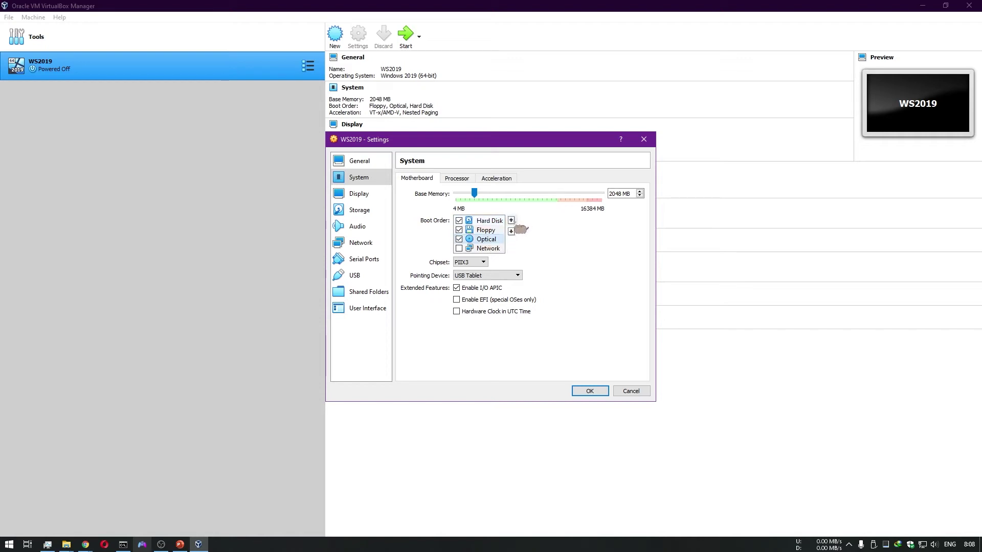
pyautogui.click(511, 221)
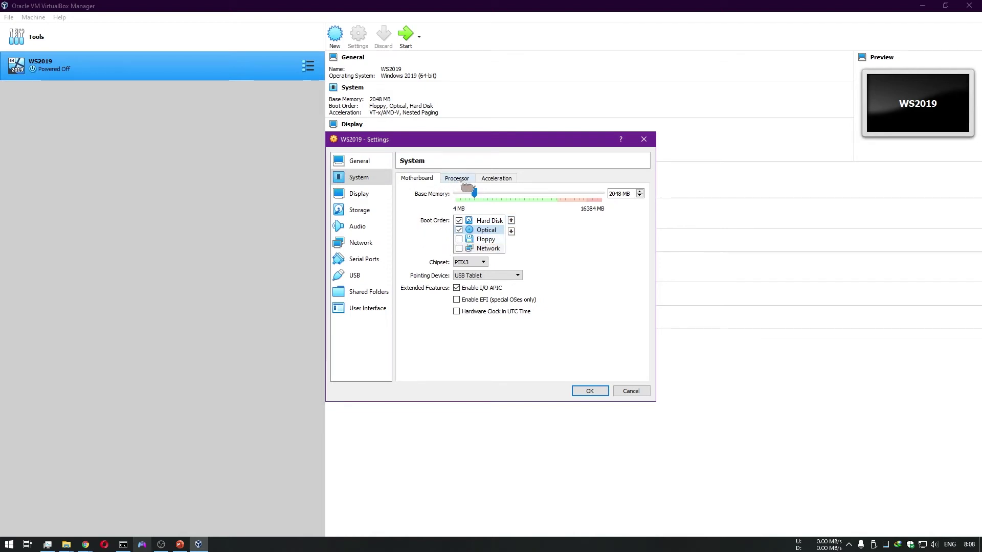
pyautogui.click(457, 180)
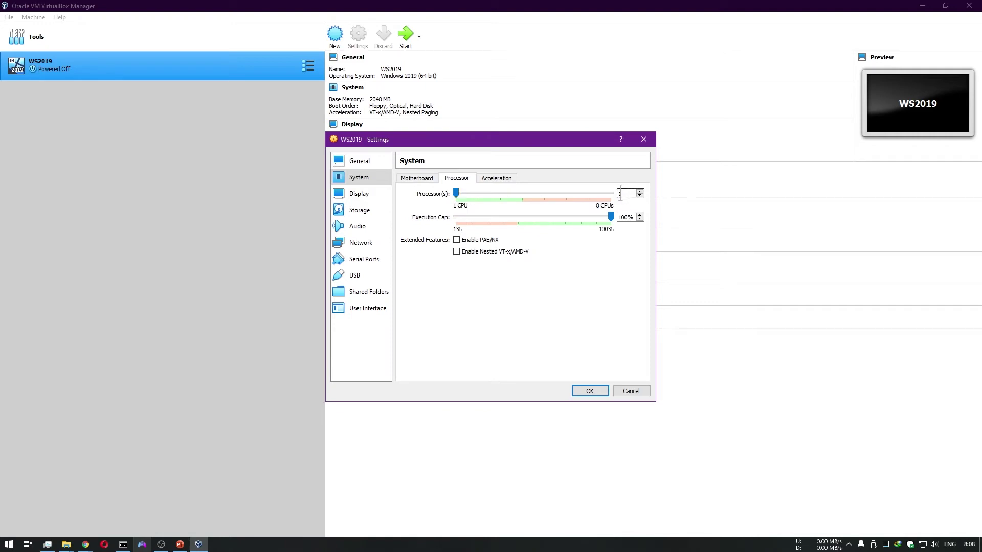
pyautogui.moveTo(456, 193); pyautogui.dragTo(478, 194)
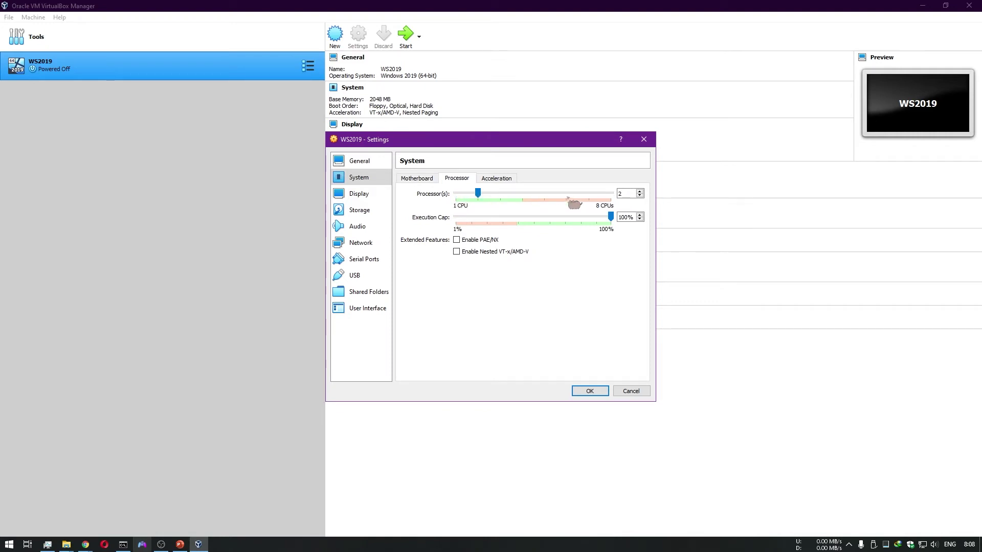
# Step: Attach 17763.737.190906-2324.rs5_release_svc_refresh_SERVER_EVAL_x64FRE_en-us_1.iso from Downloads > Programs to WS2019's empty optical drive
pyautogui.click(365, 211)
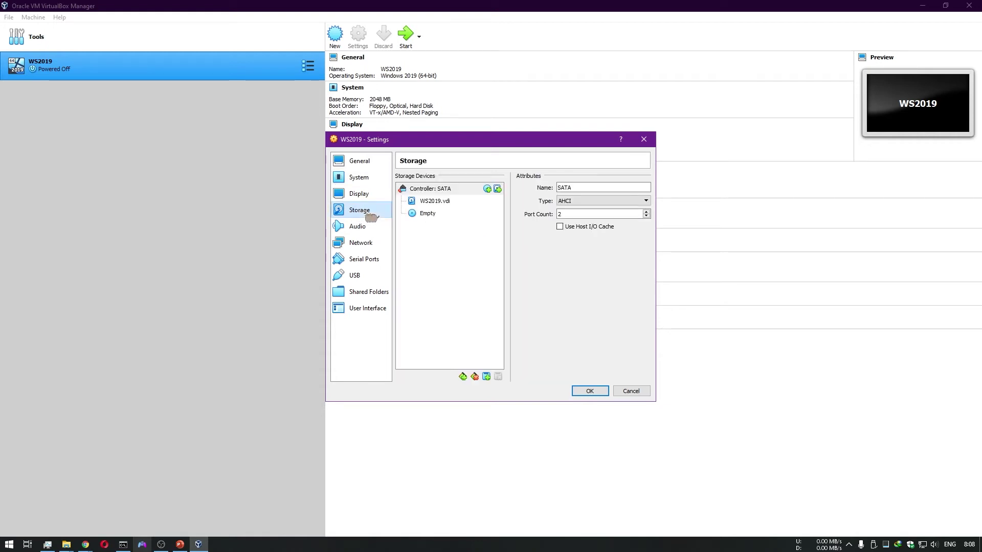
pyautogui.click(428, 214)
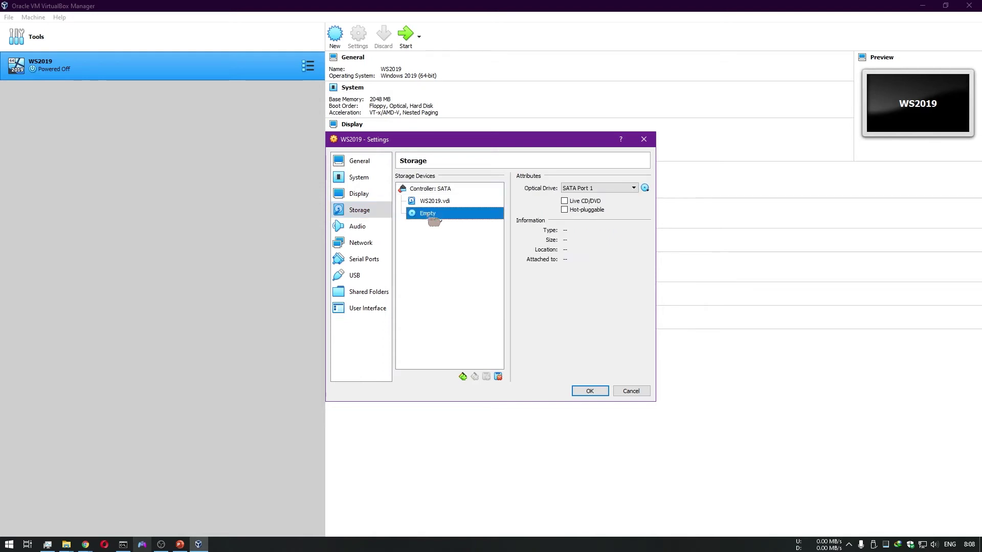
pyautogui.click(645, 188)
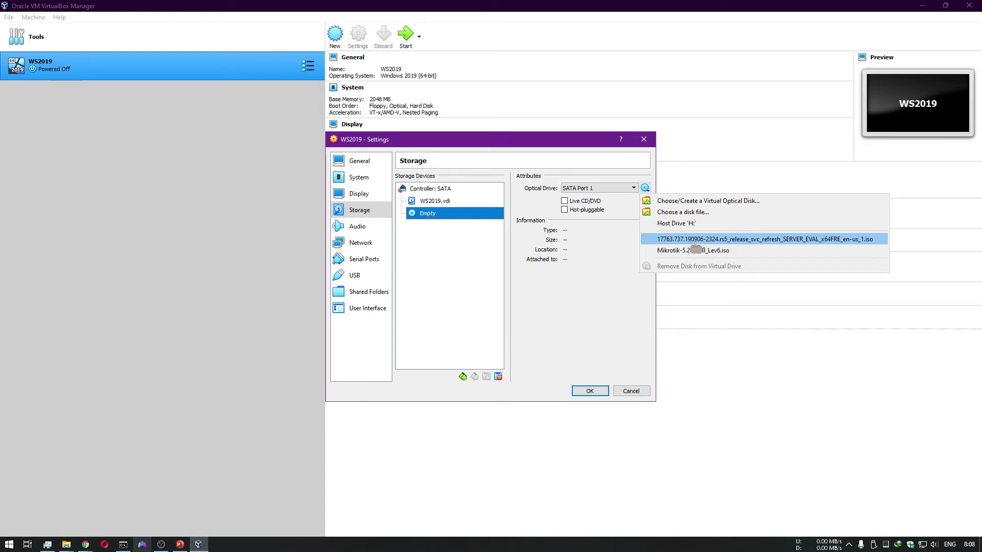
pyautogui.click(703, 215)
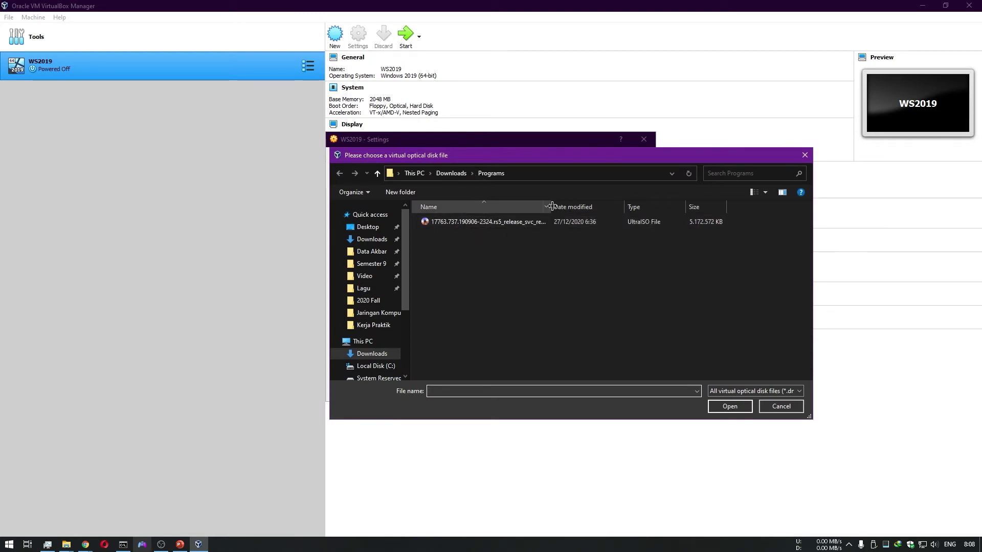
pyautogui.moveTo(550, 207); pyautogui.dragTo(655, 207)
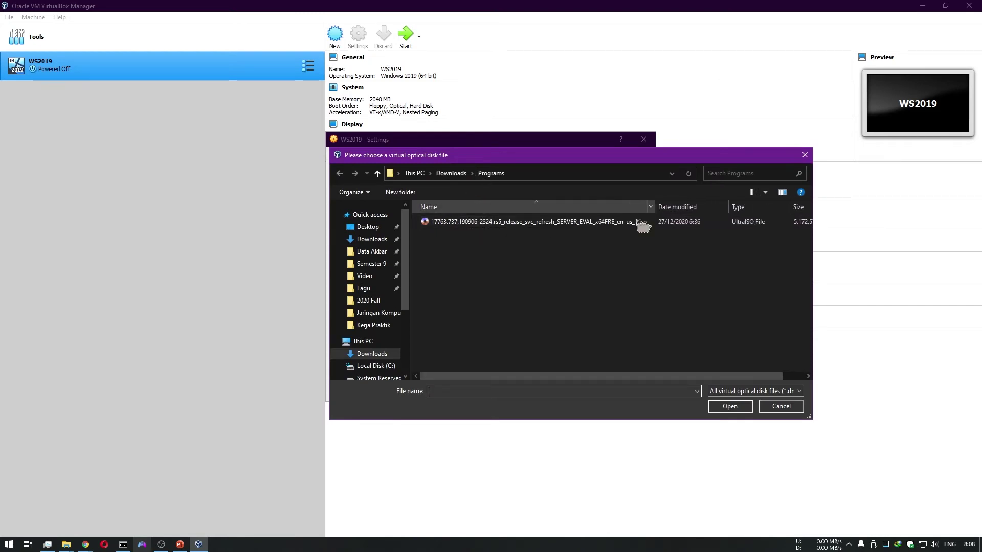
pyautogui.click(537, 223)
pyautogui.click(730, 408)
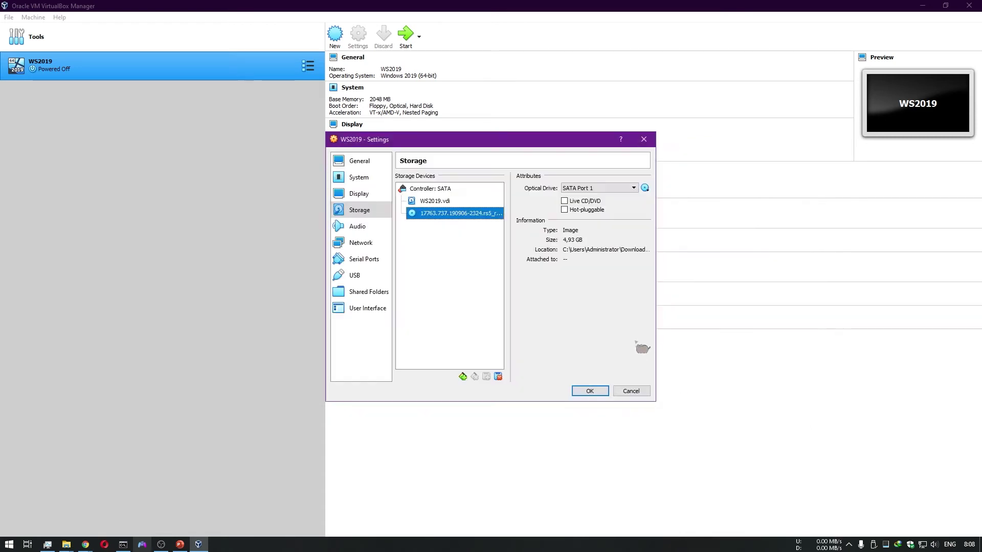
# Step: Set WS2019's network Adapter 1 to Bridged Adapter on the Realtek PCIe GbE Family Controller, and save the machine settings
pyautogui.click(369, 248)
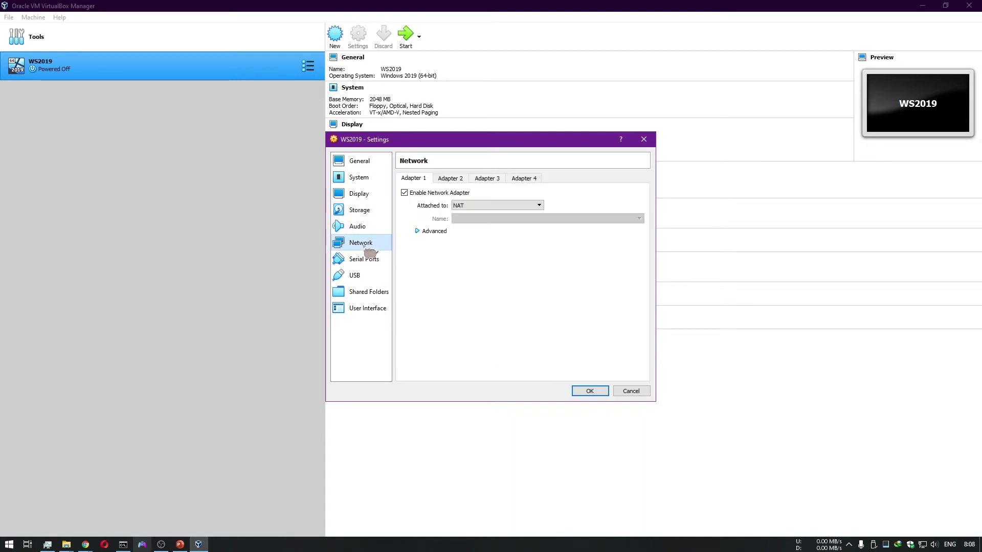
pyautogui.click(483, 208)
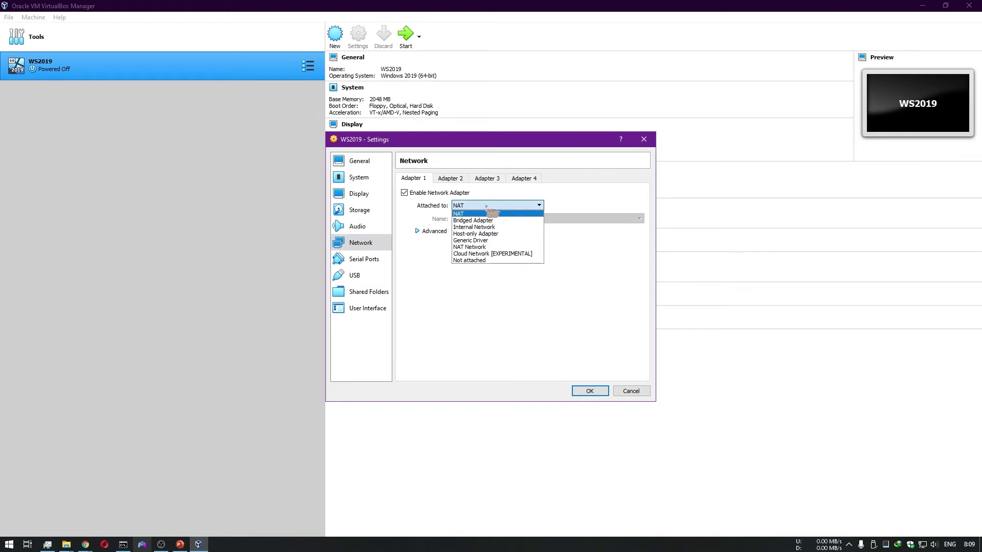
pyautogui.click(490, 222)
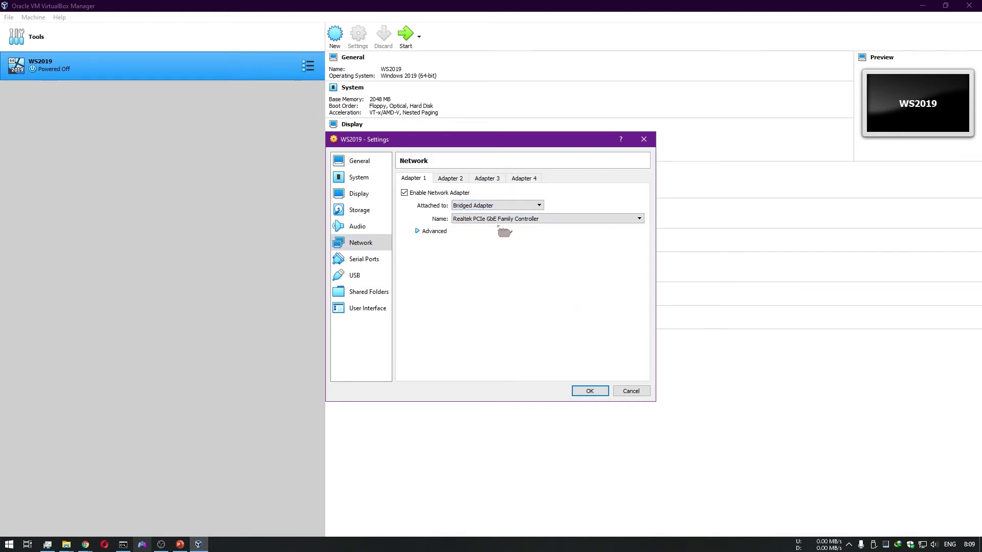
pyautogui.click(590, 391)
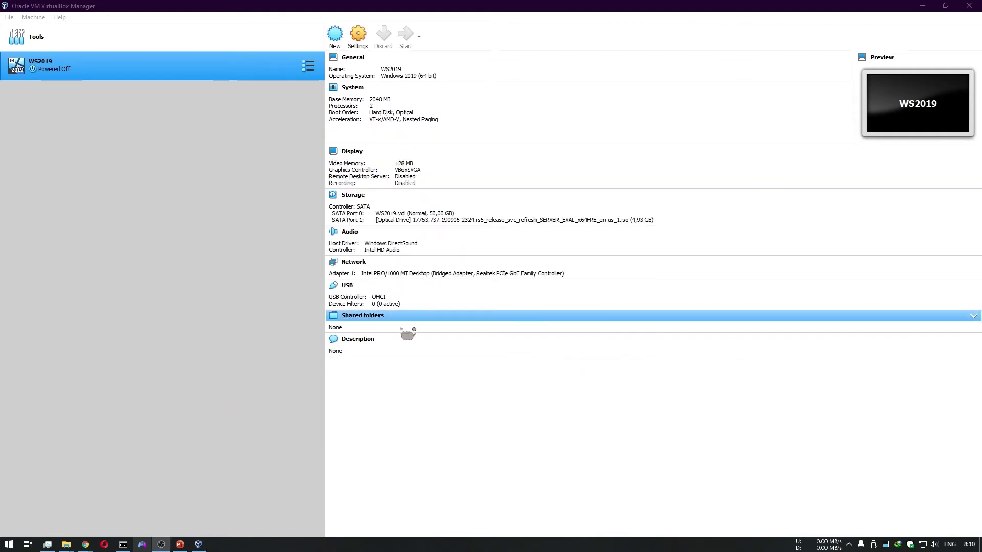
# Step: Start WS2019 and set the time and currency format to Indonesian (Indonesia) in Windows Setup, keeping the English language and US keyboard
pyautogui.press('Return')
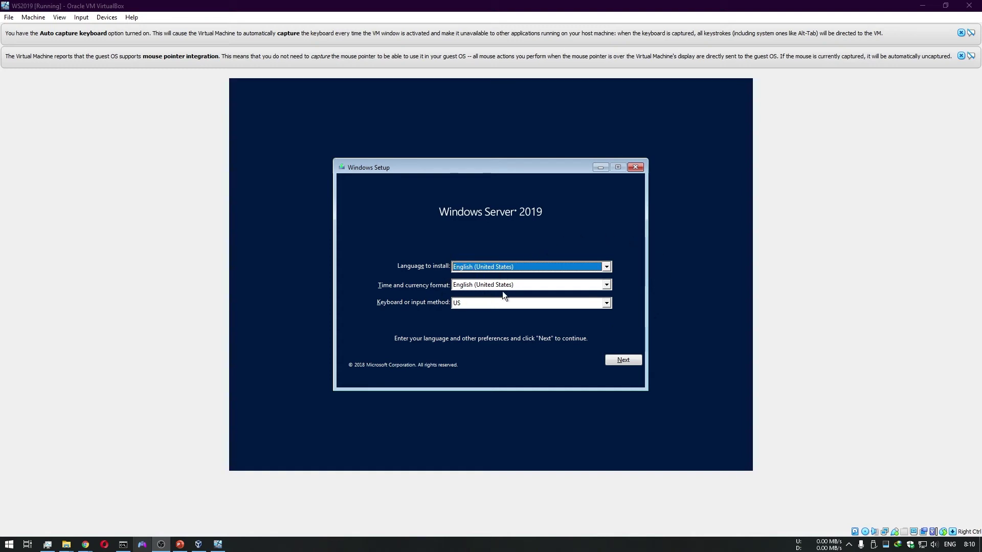
pyautogui.click(608, 265)
pyautogui.click(601, 288)
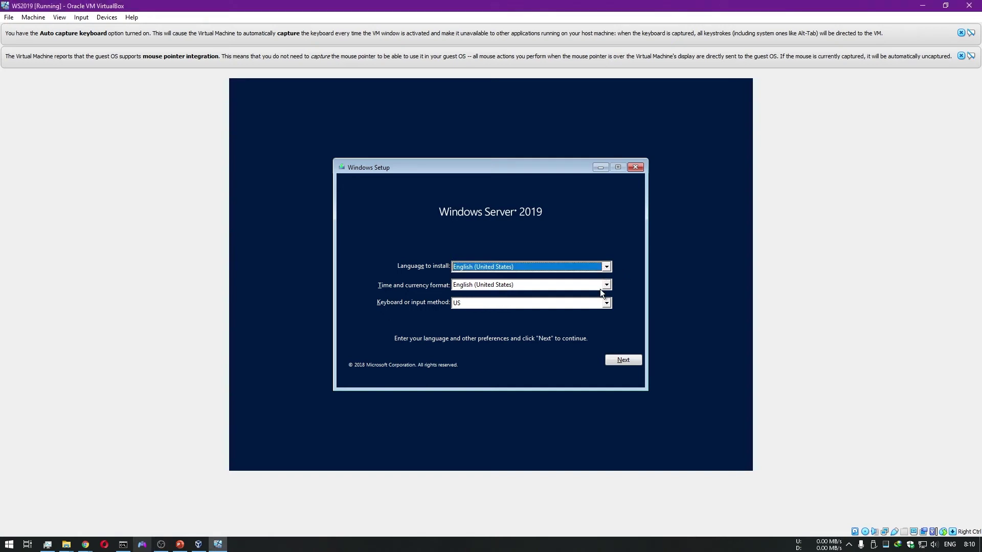
pyautogui.click(603, 287)
pyautogui.scroll(5, 588, 327)
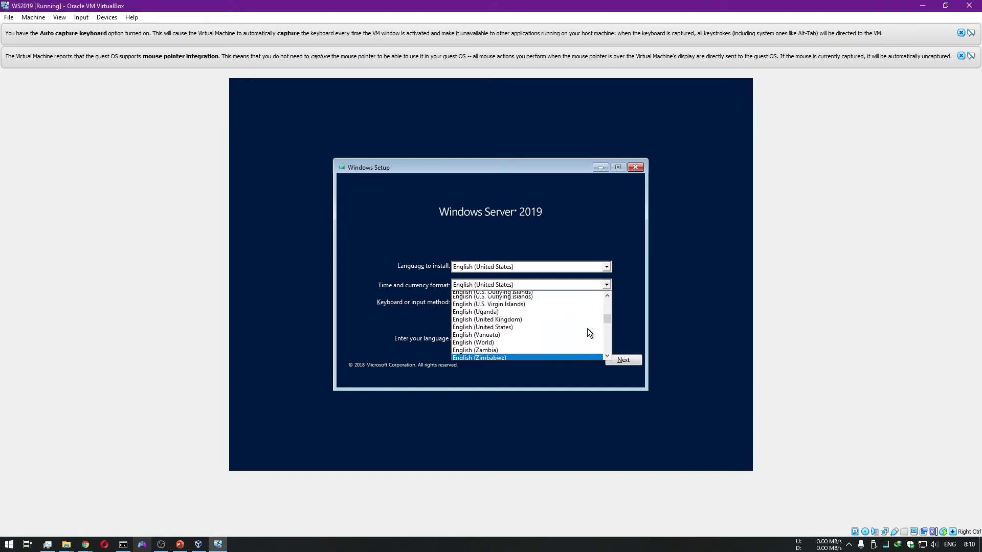
pyautogui.scroll(20, 587, 328)
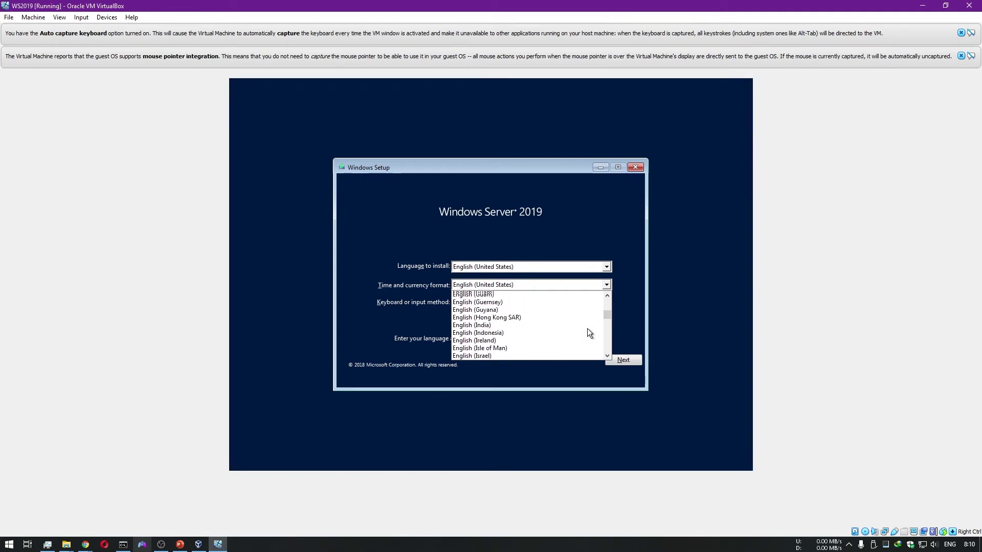
pyautogui.moveTo(606, 314); pyautogui.dragTo(606, 327)
pyautogui.scroll(-2, 606, 328)
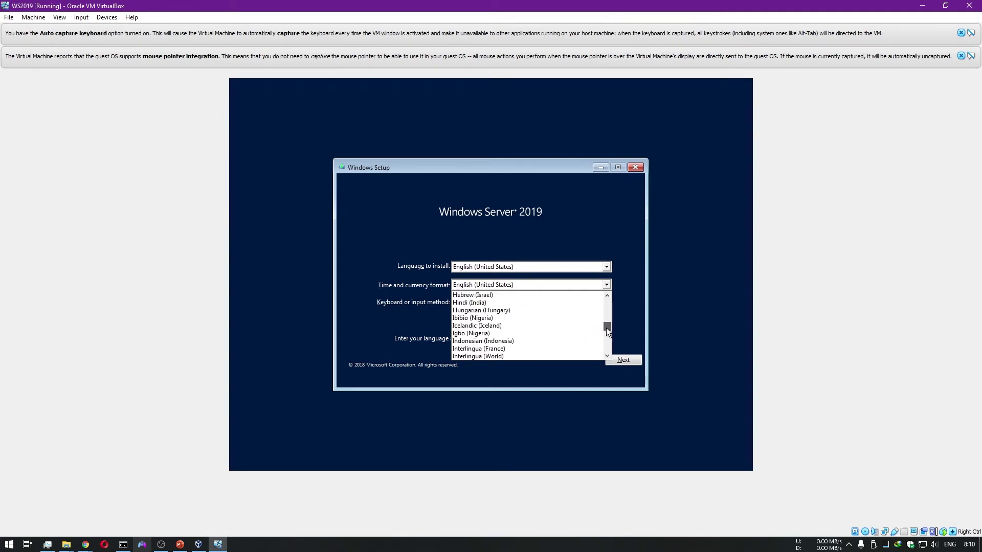
pyautogui.click(554, 342)
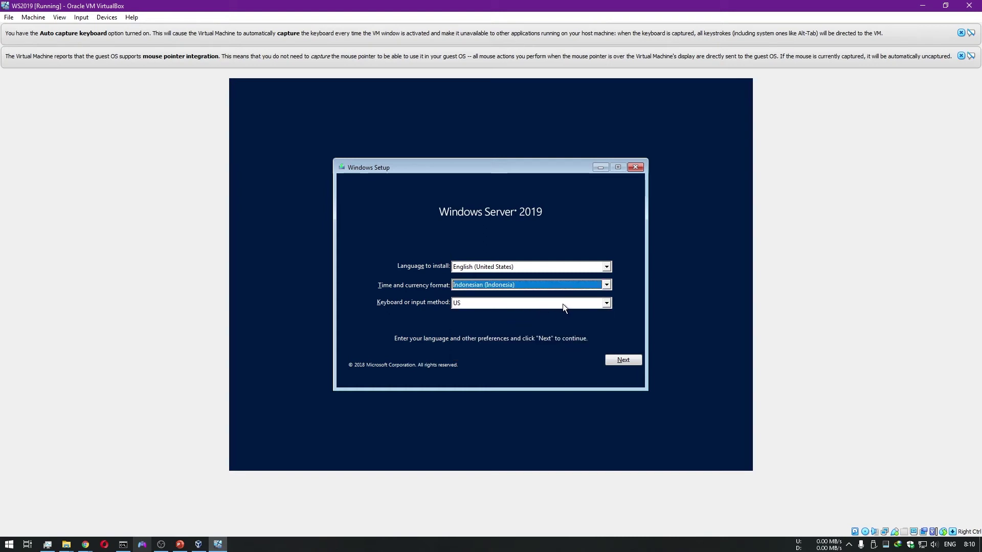
pyautogui.press('Tab')
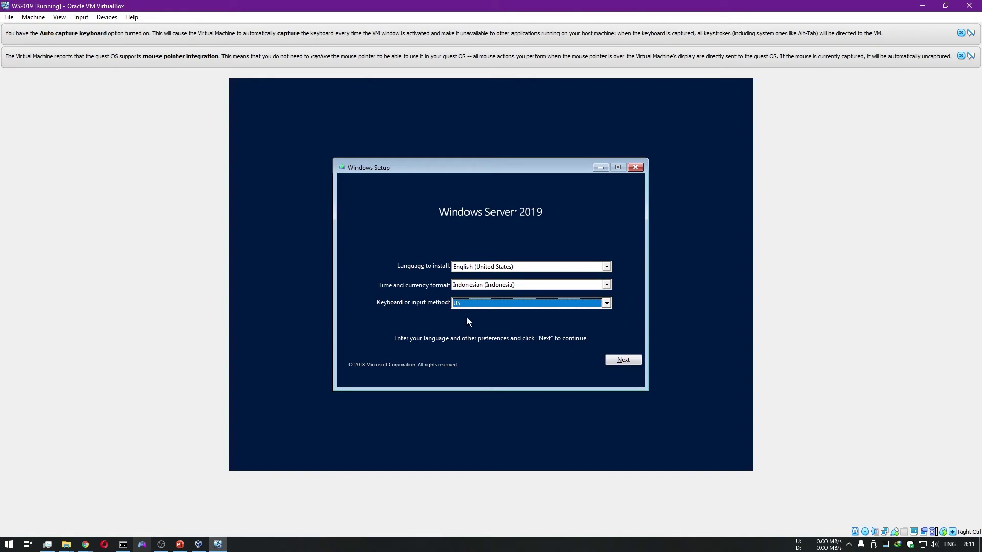
pyautogui.click(626, 360)
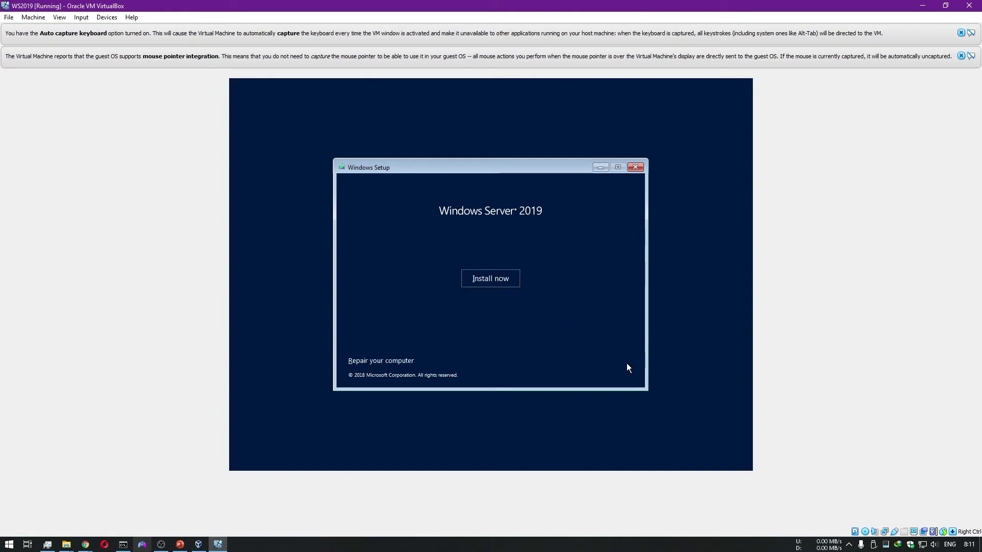
# Step: Start the Windows Server 2019 installation and dismiss the keyboard capture and mouse integration notices
pyautogui.click(490, 283)
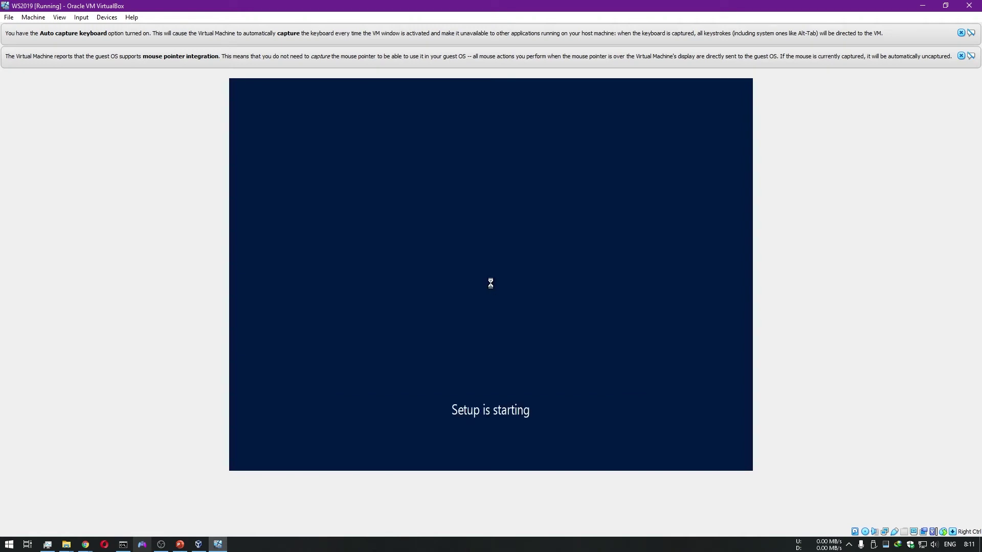
pyautogui.click(961, 32)
pyautogui.click(960, 32)
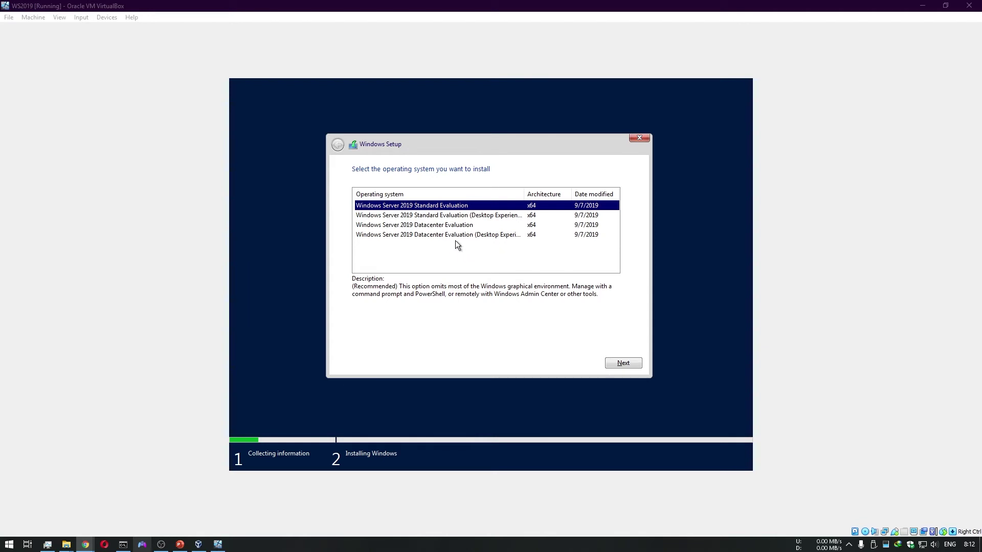
# Step: Choose Windows Server 2019 Datacenter Evaluation (Desktop Experience) as the operating system and accept the license terms
pyautogui.click(504, 239)
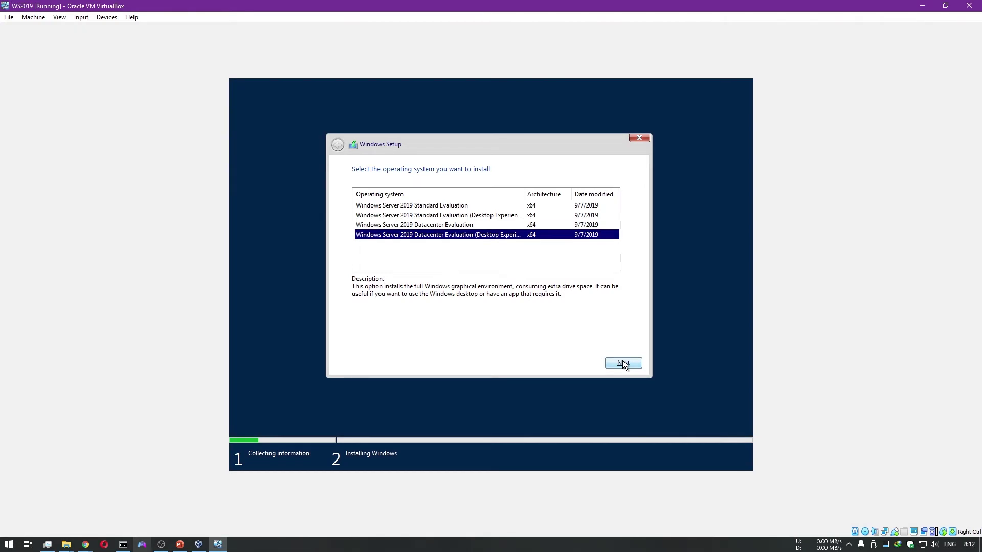
pyautogui.click(622, 363)
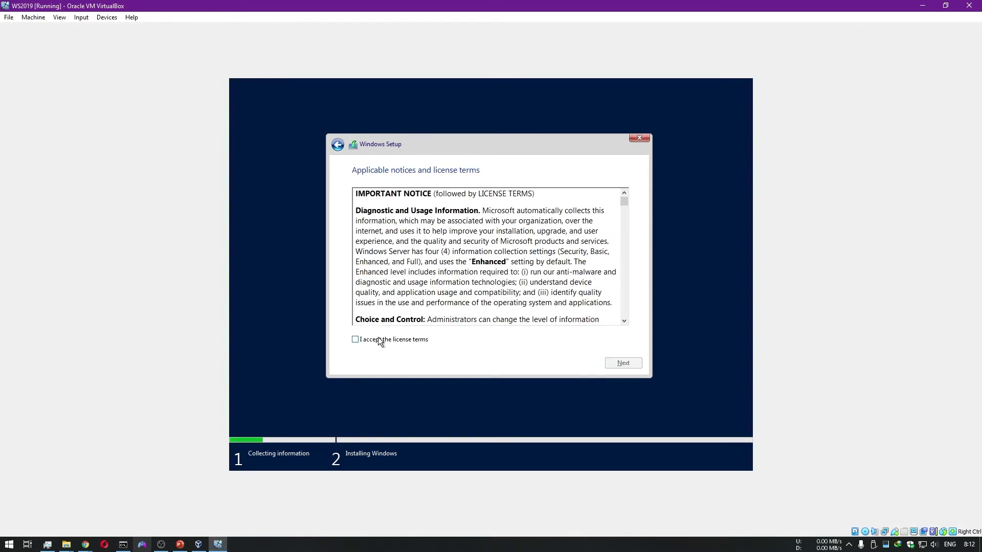
pyautogui.click(395, 339)
pyautogui.click(617, 364)
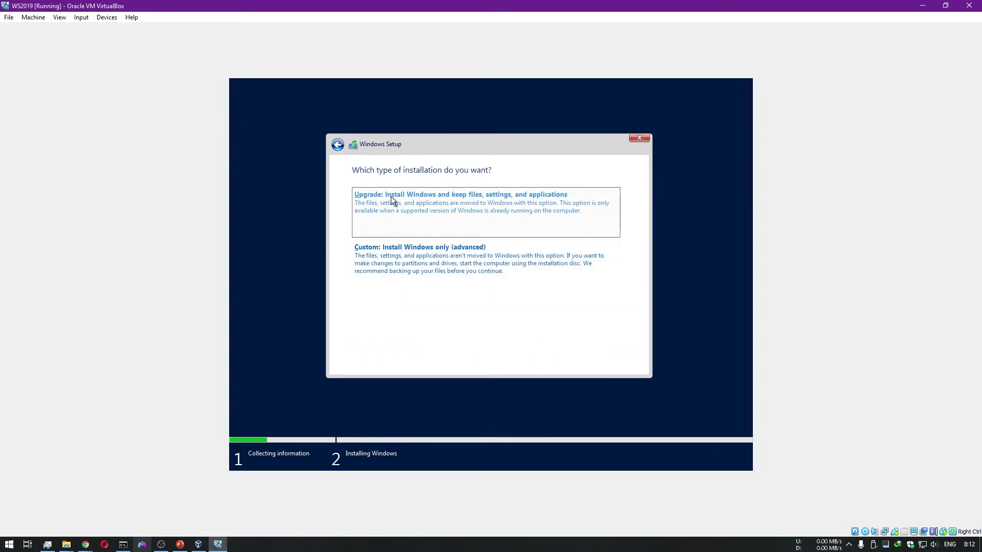
# Step: Choose the custom Windows-only installation and create a 51200 MB partition from Drive 0's unallocated space
pyautogui.click(411, 271)
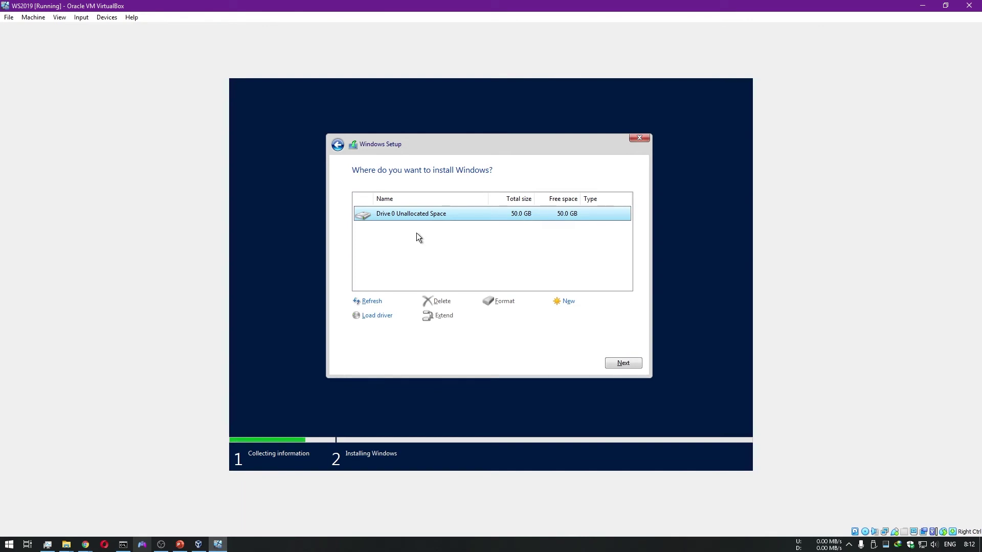
pyautogui.click(568, 305)
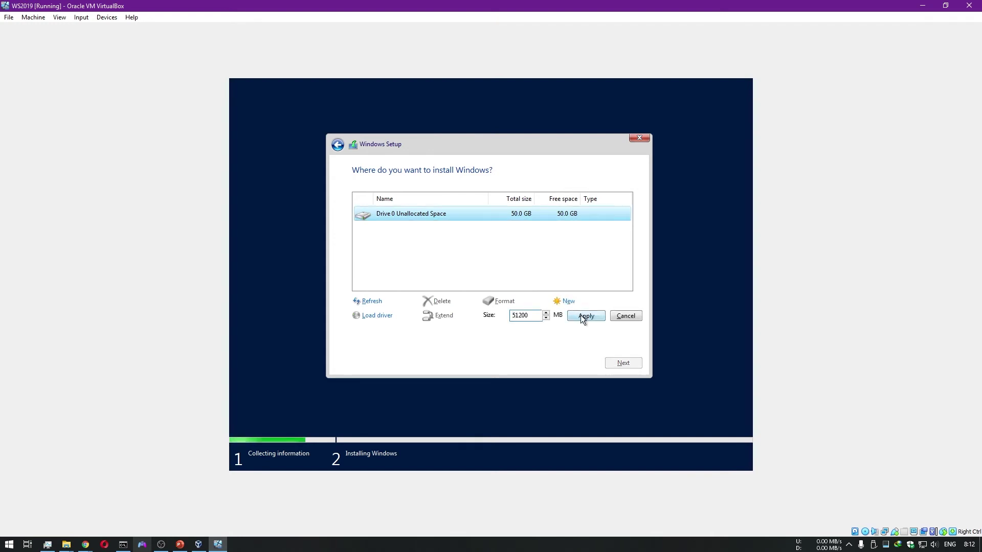
pyautogui.click(582, 316)
pyautogui.click(559, 318)
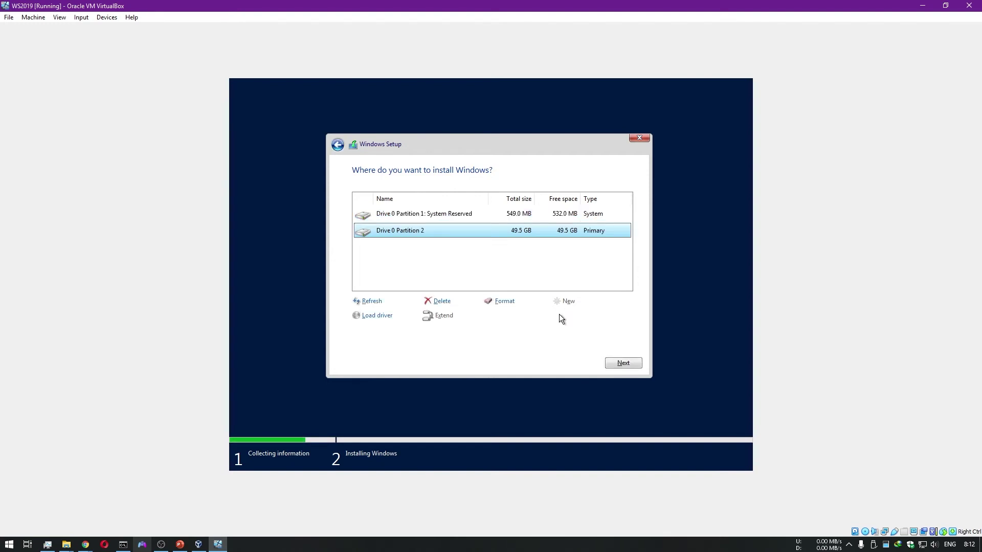
# Step: Select Drive 0 Partition 2 as the installation location and begin installing Windows on it
pyautogui.click(448, 214)
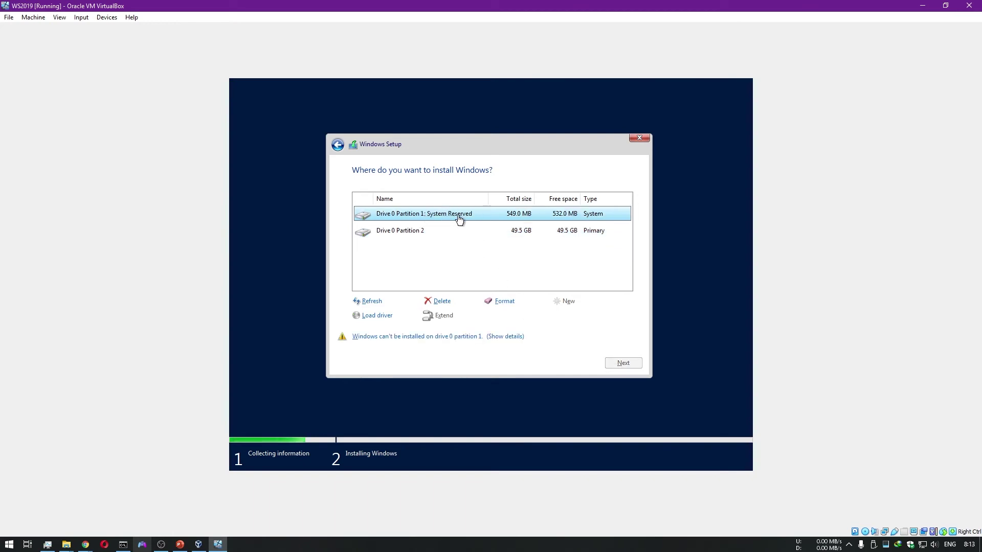
pyautogui.click(411, 238)
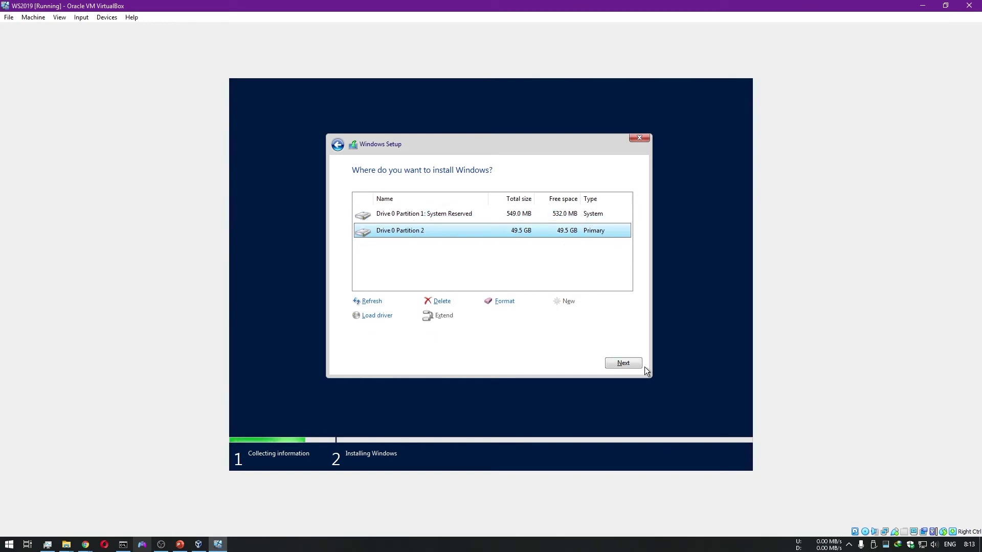
pyautogui.click(621, 364)
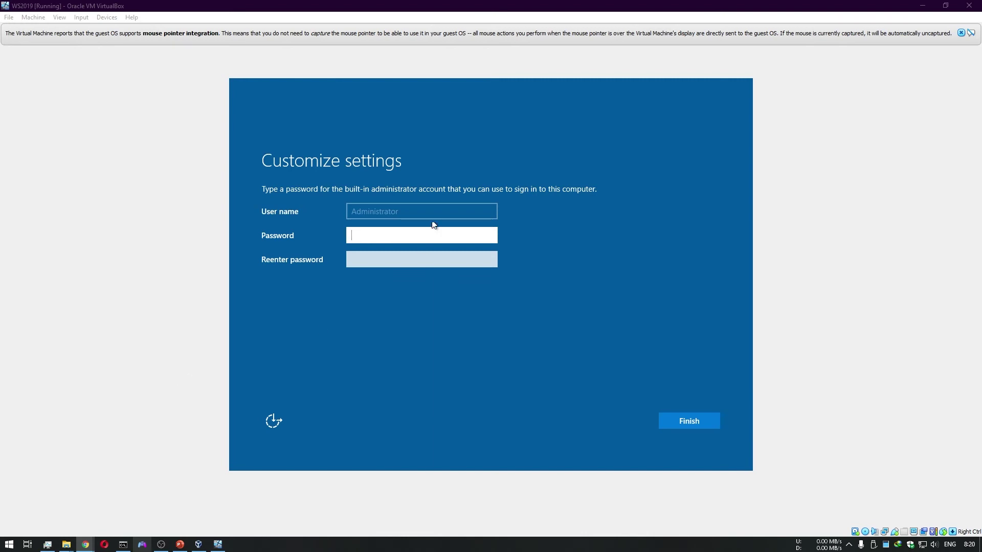
# Step: Enter and re-enter a password for the built-in Administrator account, and finish customizing the settings
pyautogui.click(405, 239)
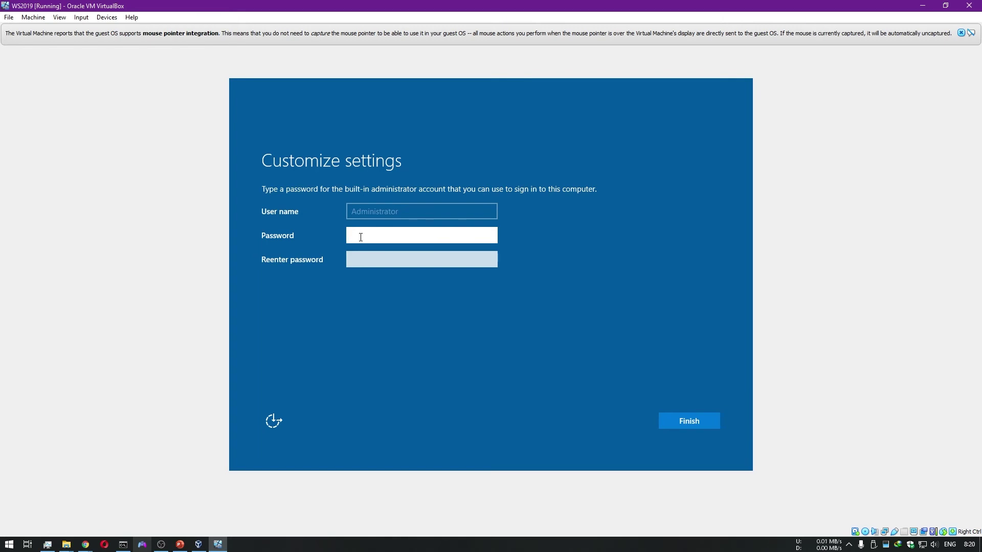
pyautogui.write('**********')
pyautogui.press('Tab')
pyautogui.write('********')
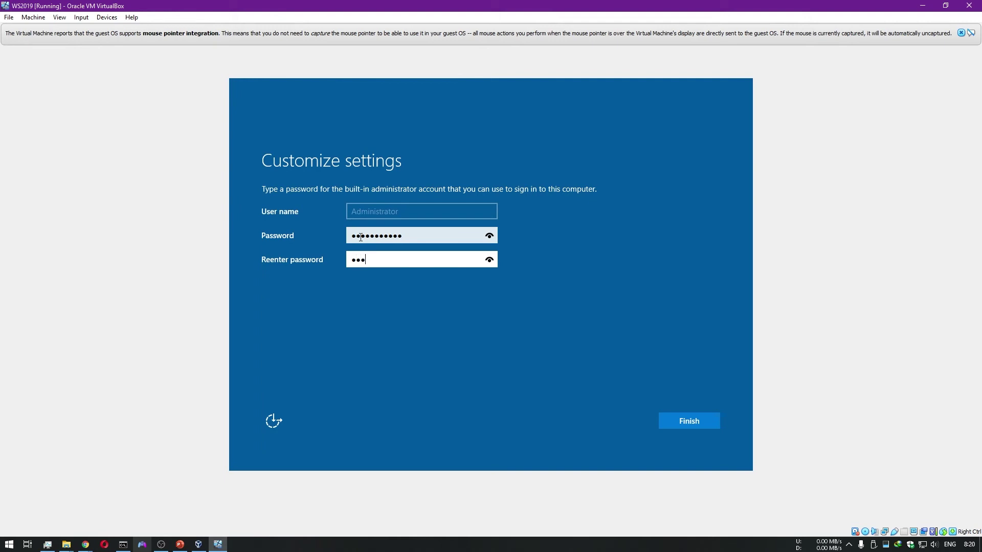
pyautogui.write('***')
pyautogui.click(708, 428)
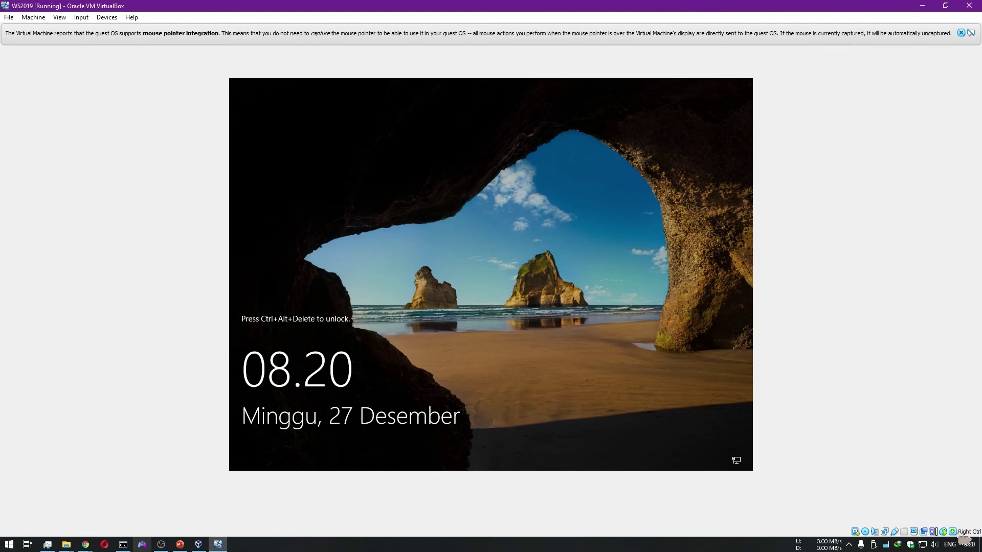
# Step: Unlock the virtual machine, dismiss the mouse integration notice, and sign in to the Administrator account with its password
pyautogui.rightClick(952, 532)
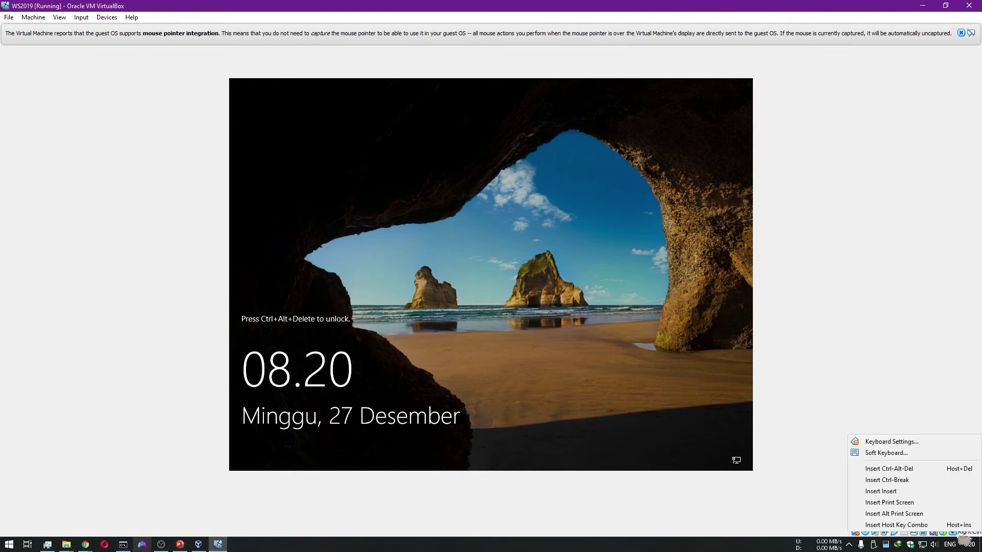
pyautogui.click(916, 470)
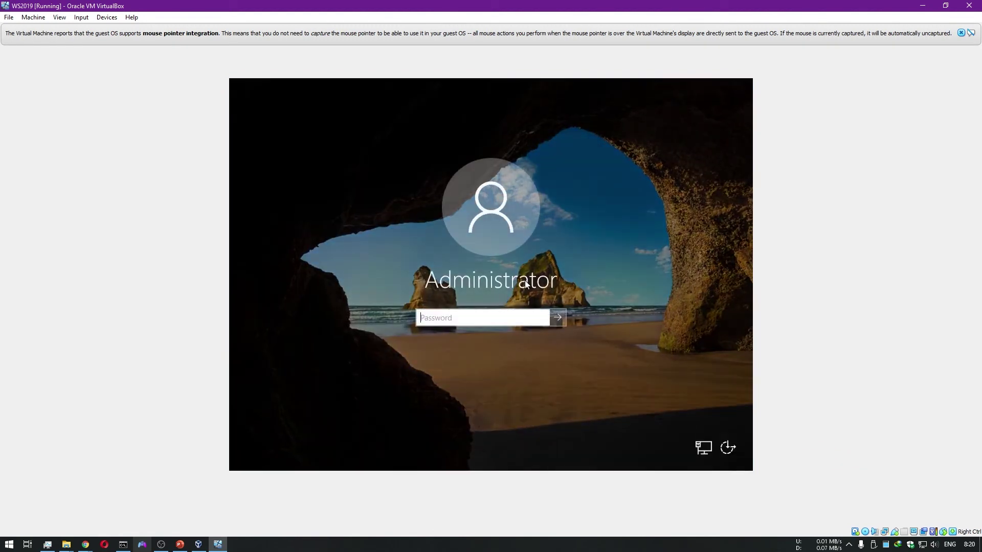
pyautogui.click(961, 33)
pyautogui.click(465, 316)
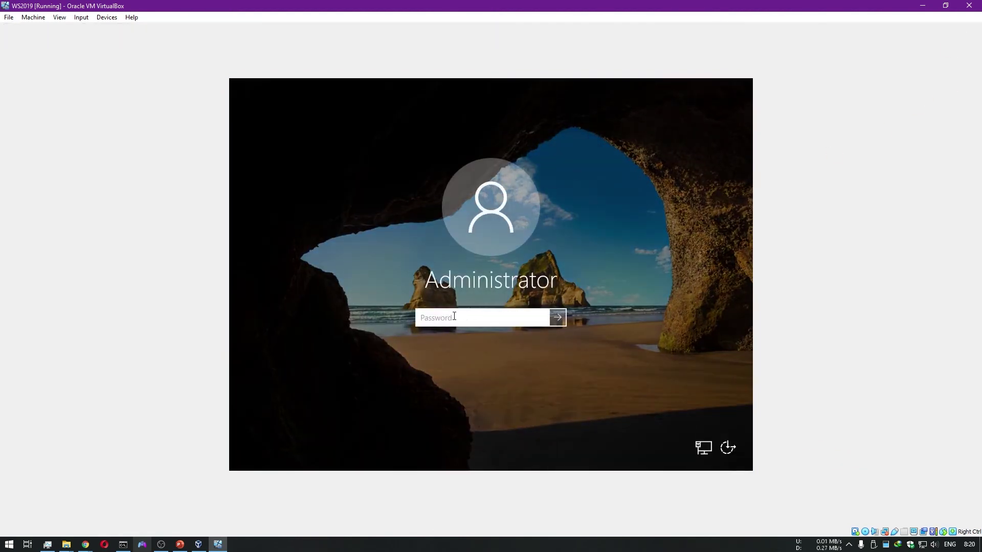
pyautogui.write('•••••••••••')
pyautogui.press('Return')
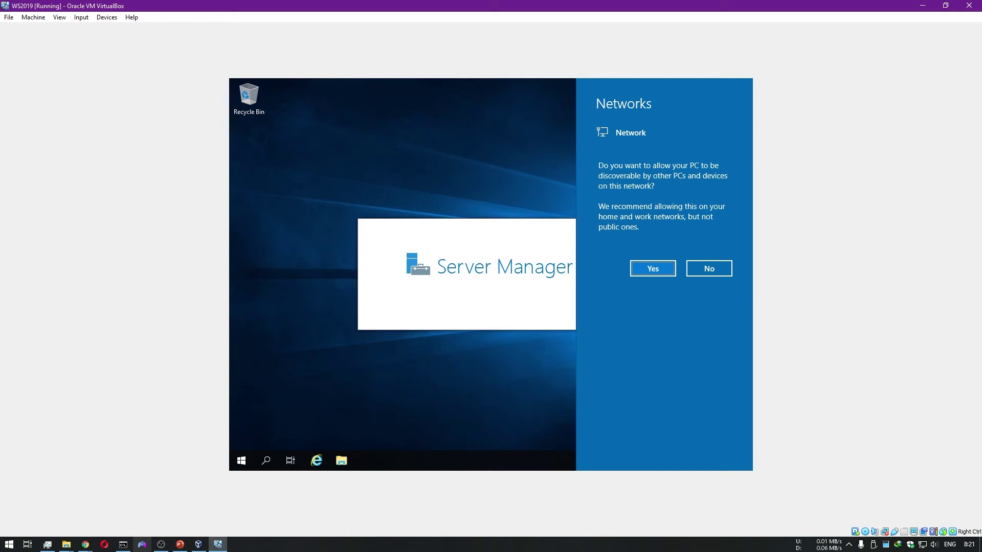
# Step: Allow the server to be discoverable on the network and close the Windows Admin Center message
pyautogui.click(658, 271)
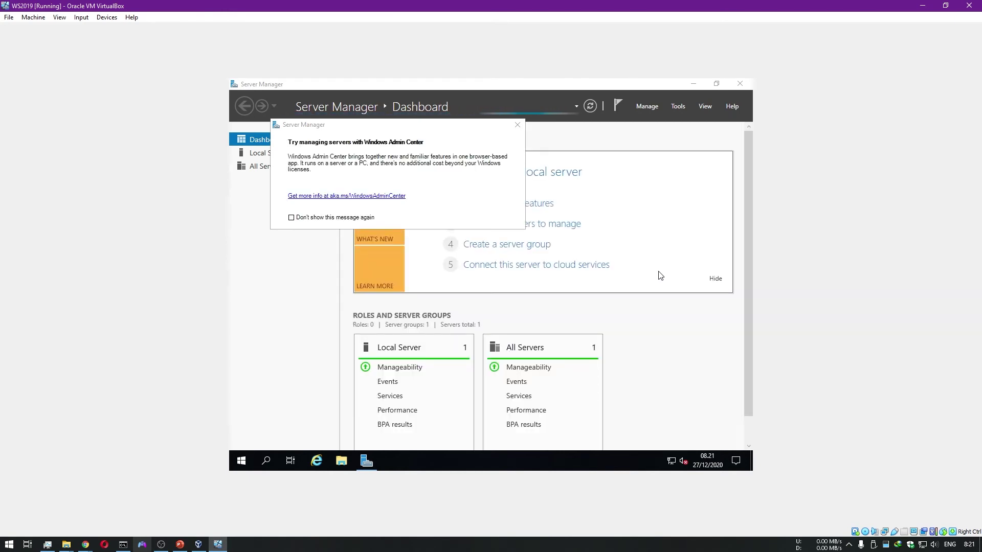
pyautogui.click(335, 219)
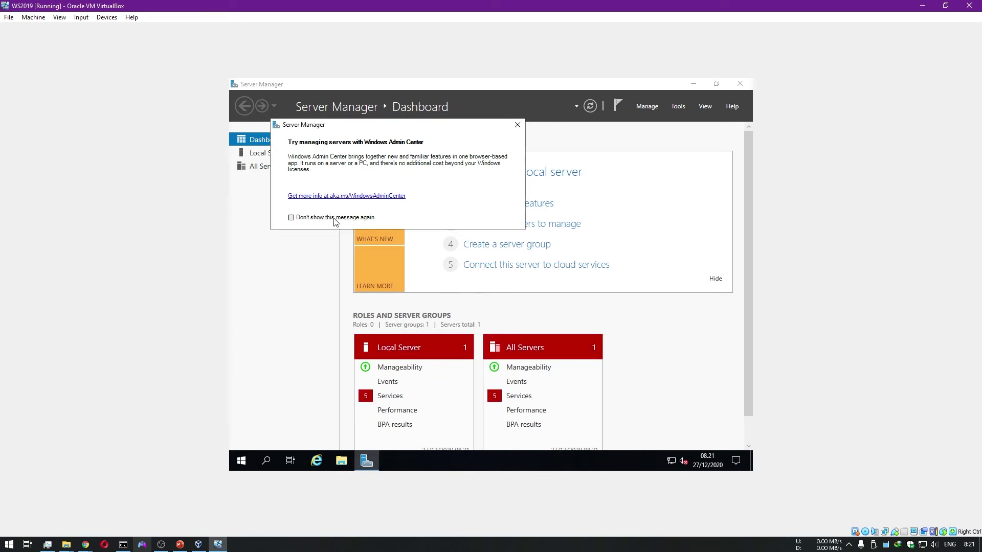
pyautogui.click(518, 124)
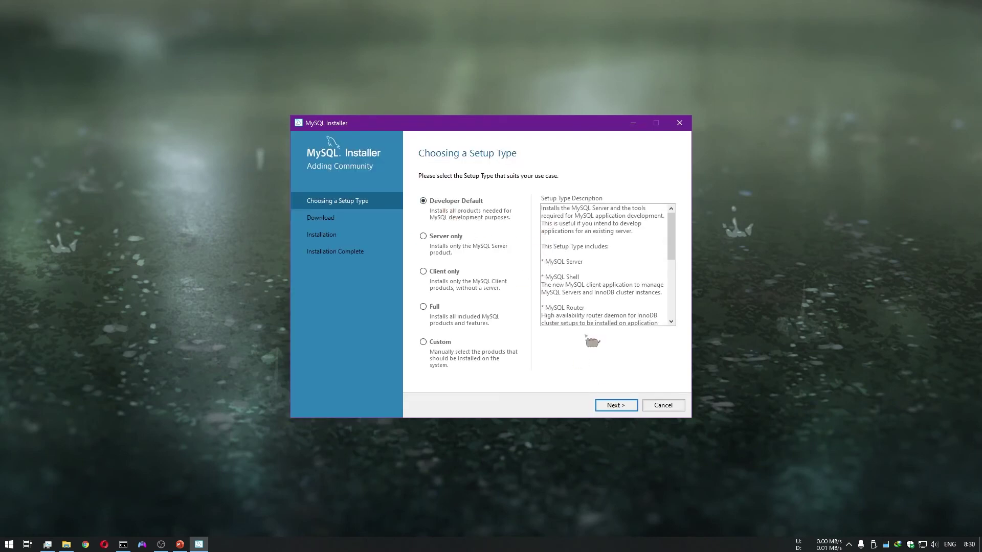
# Step: Choose the Developer Default setup type in MySQL Installer, continue despite the unmet requirements, and start downloading the listed products
pyautogui.click(617, 407)
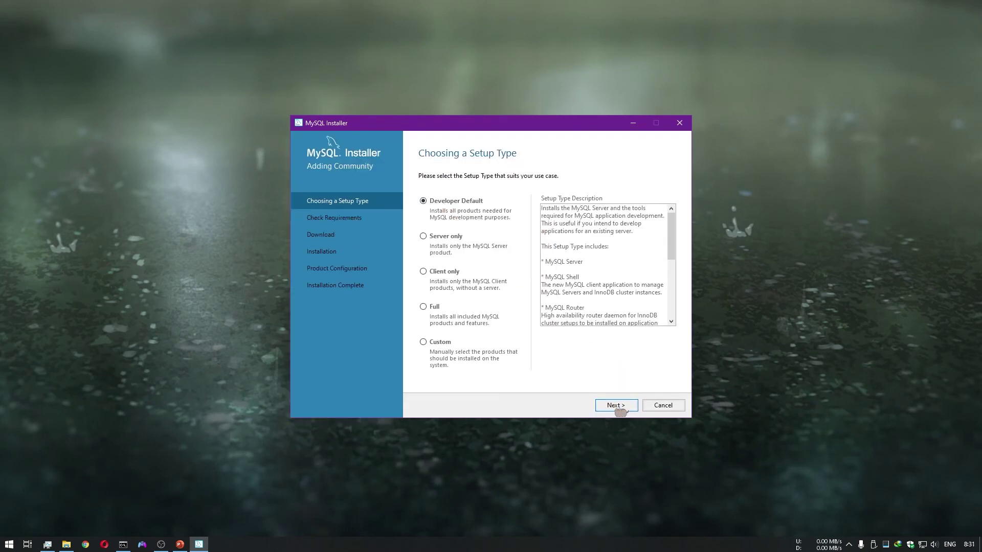
pyautogui.click(617, 406)
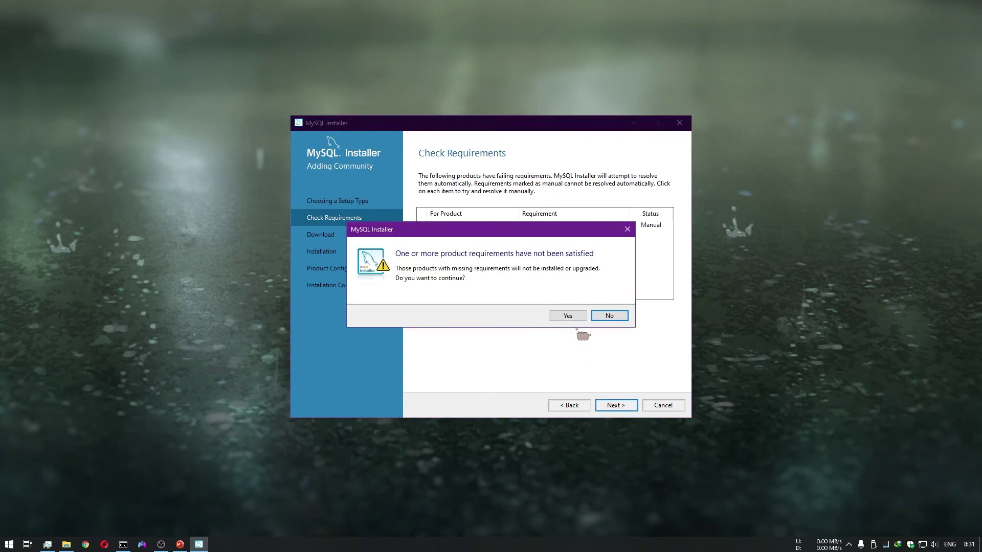
pyautogui.click(567, 316)
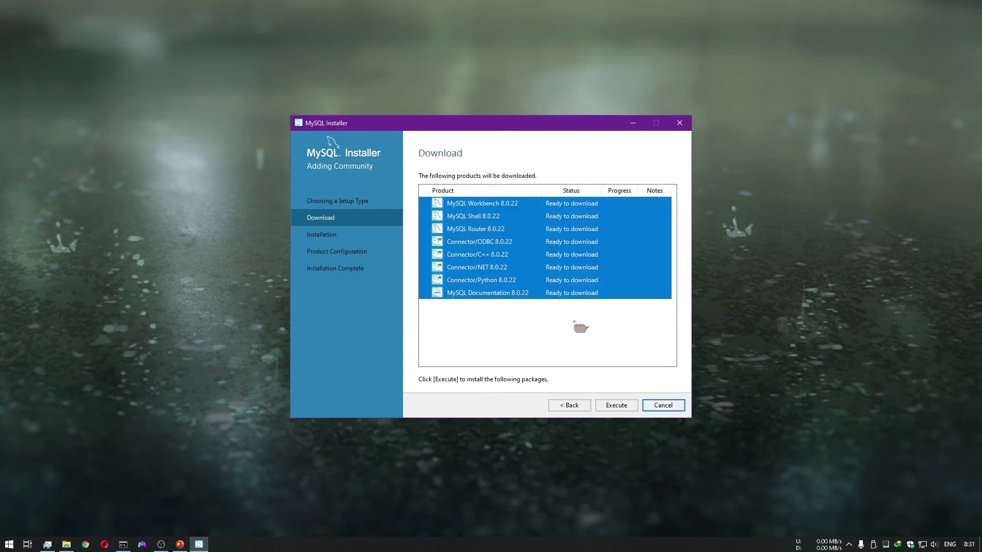
pyautogui.click(618, 409)
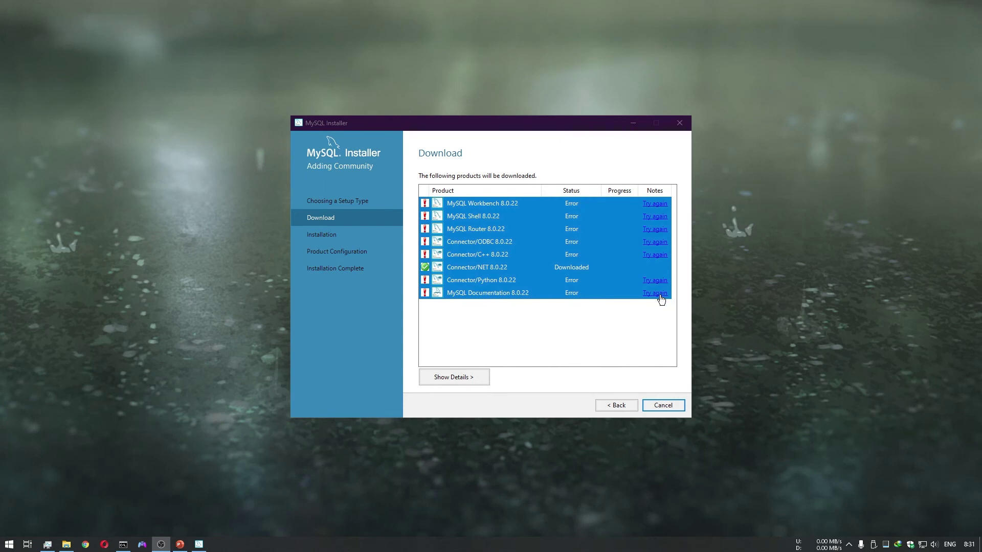
# Step: Retry the failed MySQL product downloads, including MySQL Documentation 8.0.22, and check the download log details
pyautogui.click(660, 294)
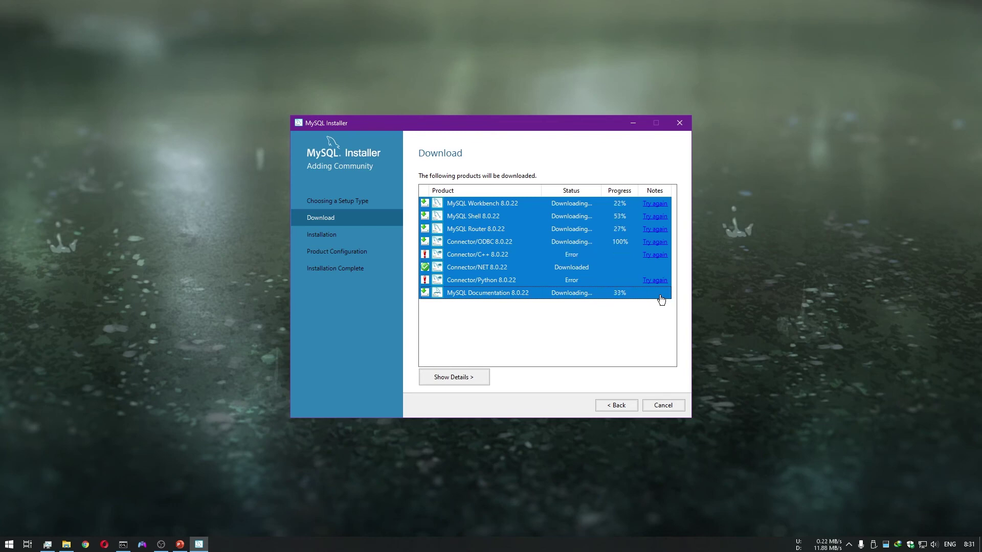
pyautogui.click(456, 378)
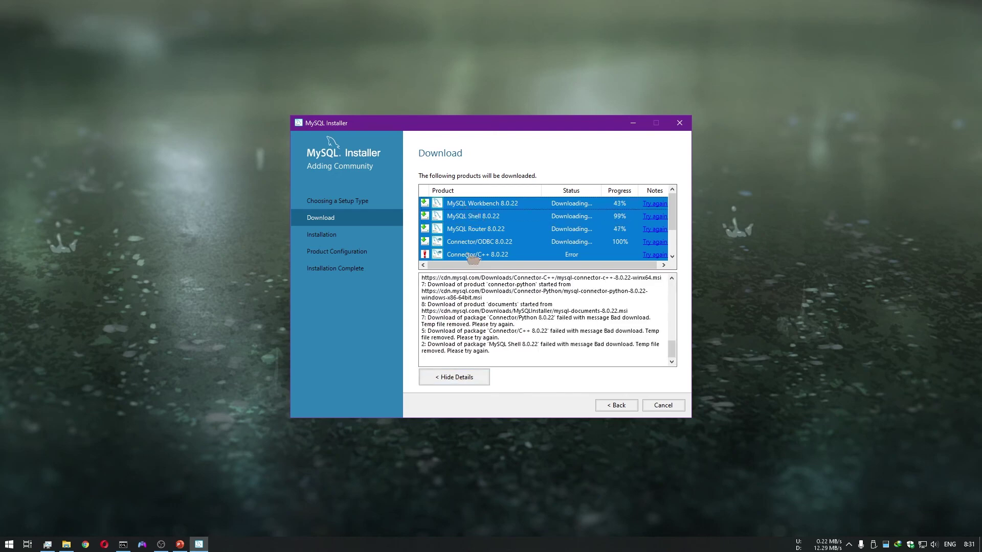
pyautogui.click(463, 383)
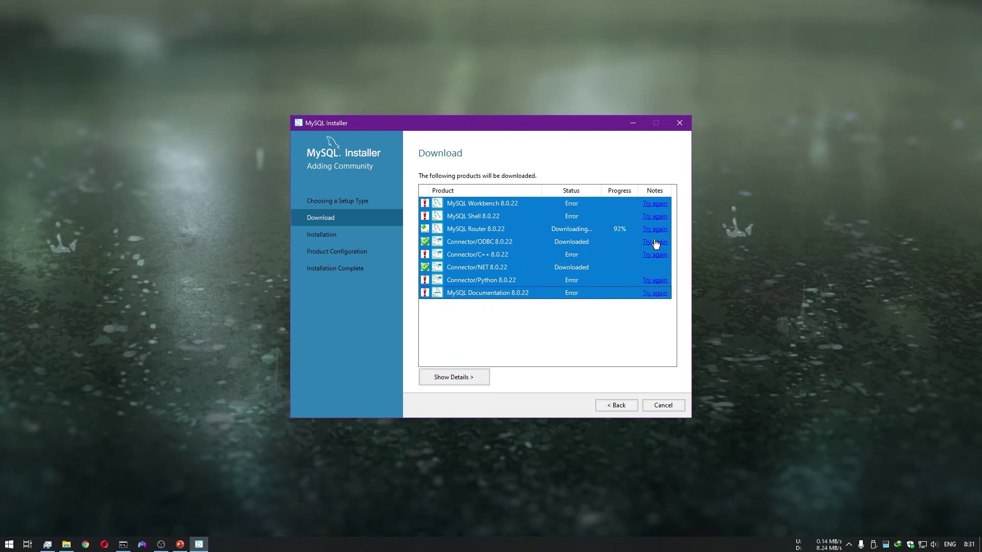
# Step: Request another download attempt for MySQL Documentation, Workbench, Shell, Router, and the Connector/Python, Connector/ODBC and Connector/C++ packages
pyautogui.click(655, 294)
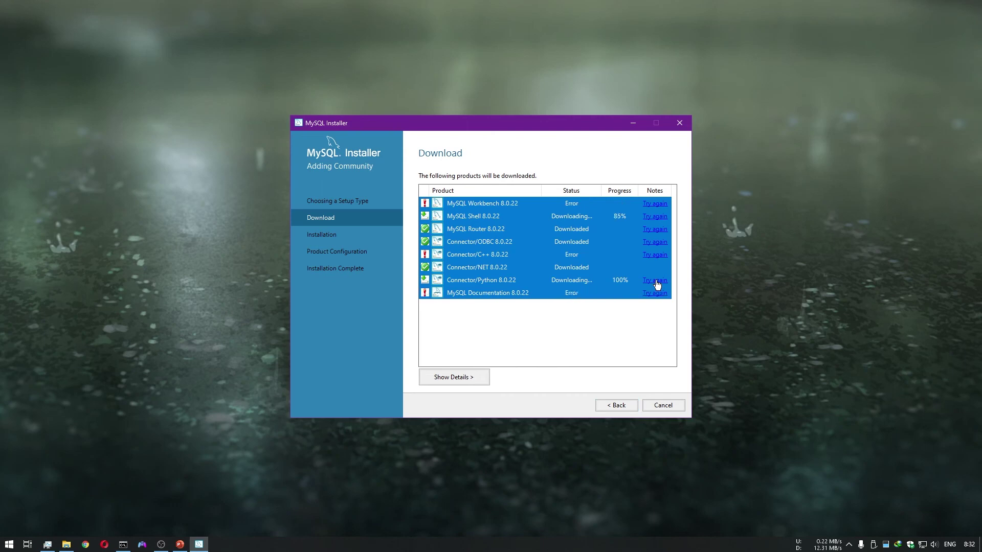
pyautogui.click(657, 294)
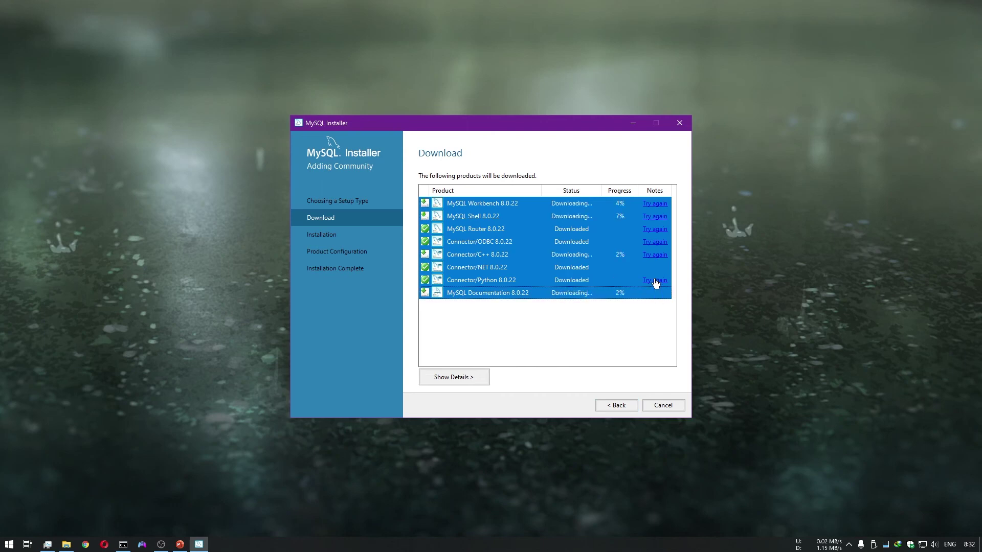
pyautogui.click(655, 280)
pyautogui.click(655, 242)
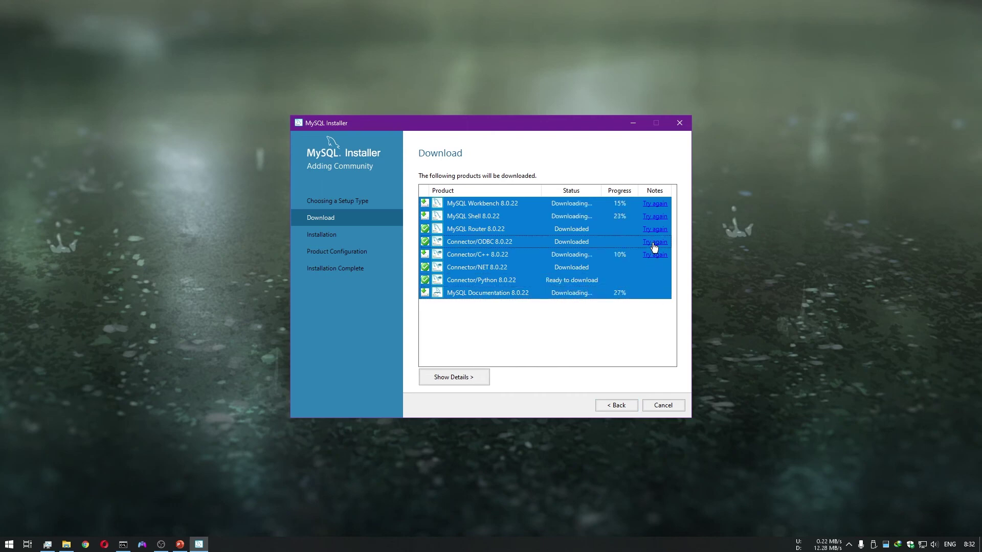
pyautogui.click(655, 229)
pyautogui.click(658, 216)
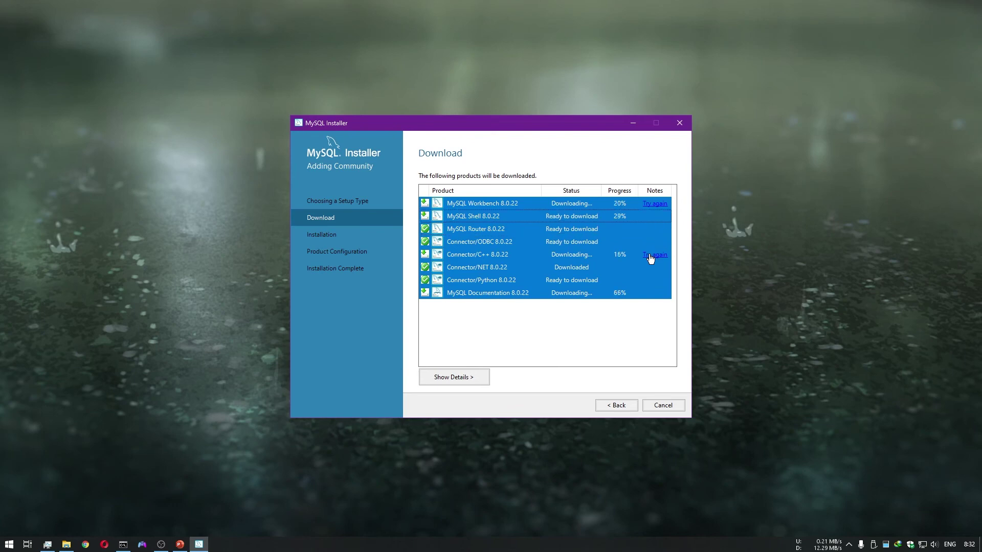
pyautogui.click(651, 256)
pyautogui.click(662, 204)
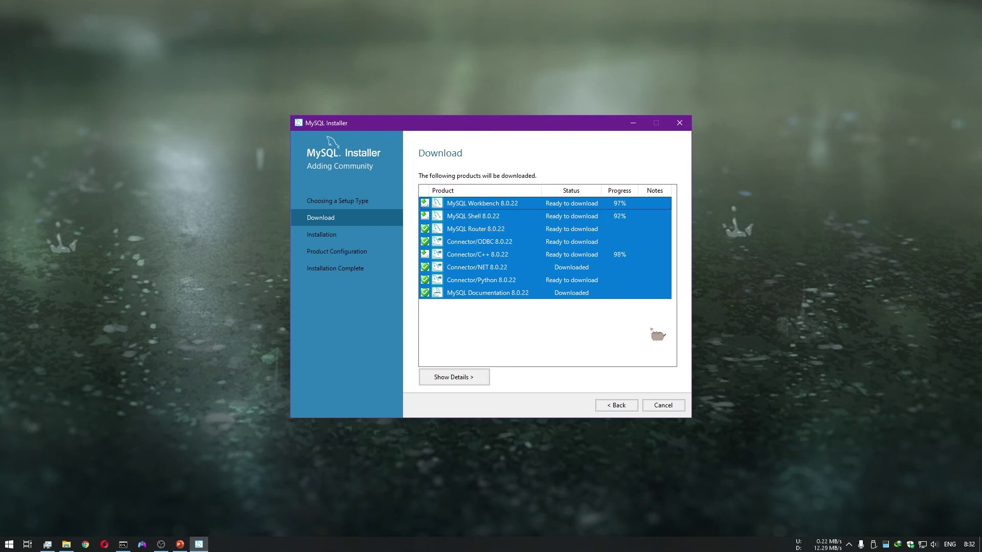
# Step: Retry downloading MySQL Shell 8.0.22 and MySQL Workbench 8.0.22
pyautogui.click(651, 218)
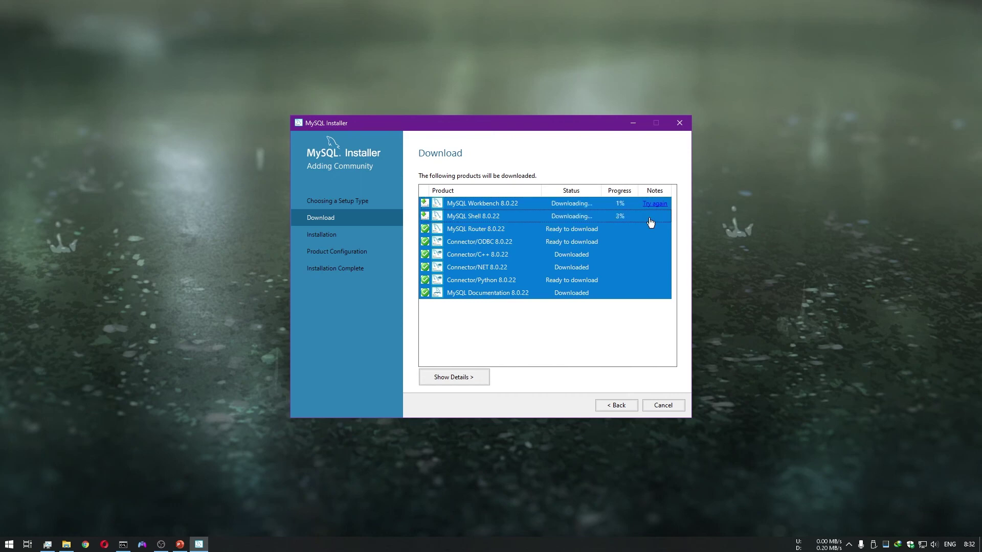
pyautogui.click(654, 205)
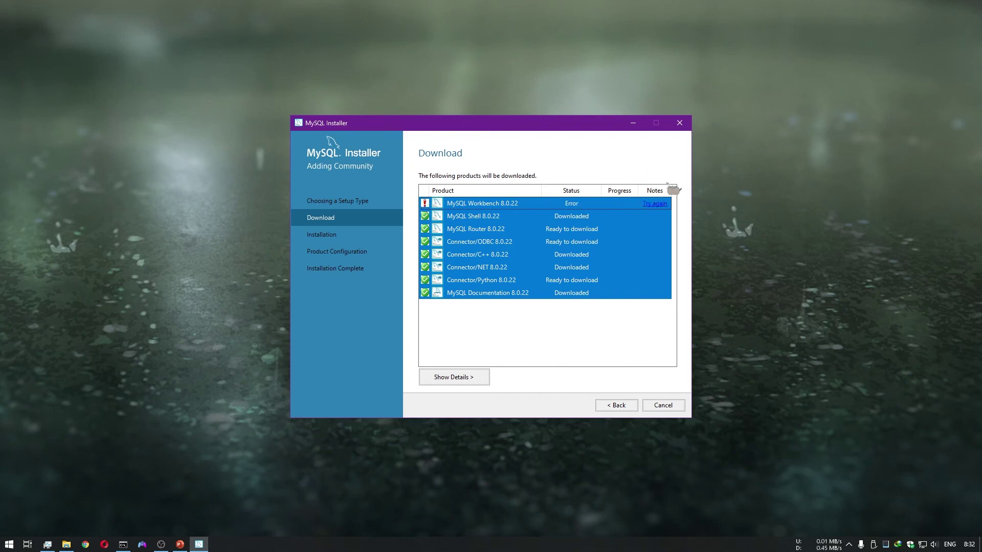
pyautogui.click(655, 204)
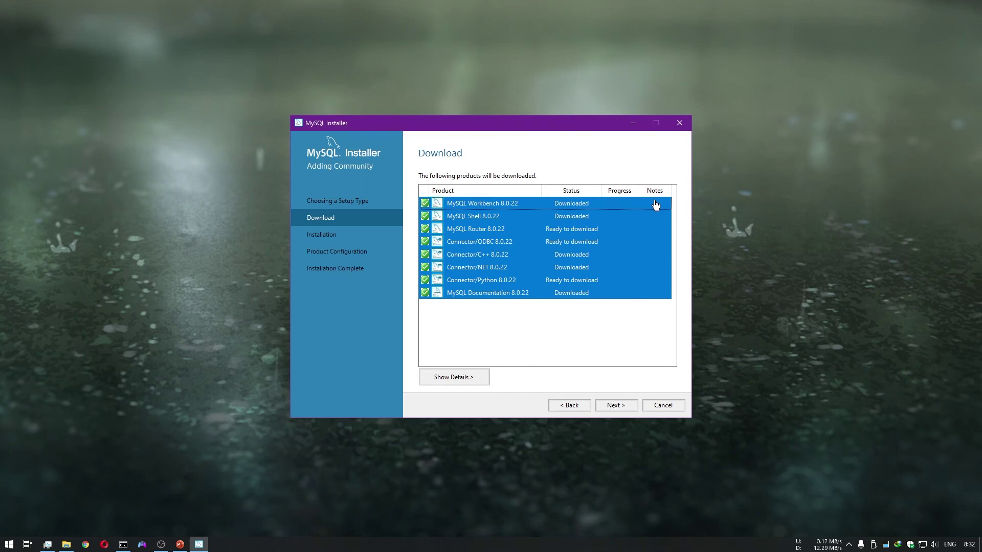
# Step: Install the MySQL products and finish the setup with MySQL Workbench and MySQL Shell set to start
pyautogui.click(622, 407)
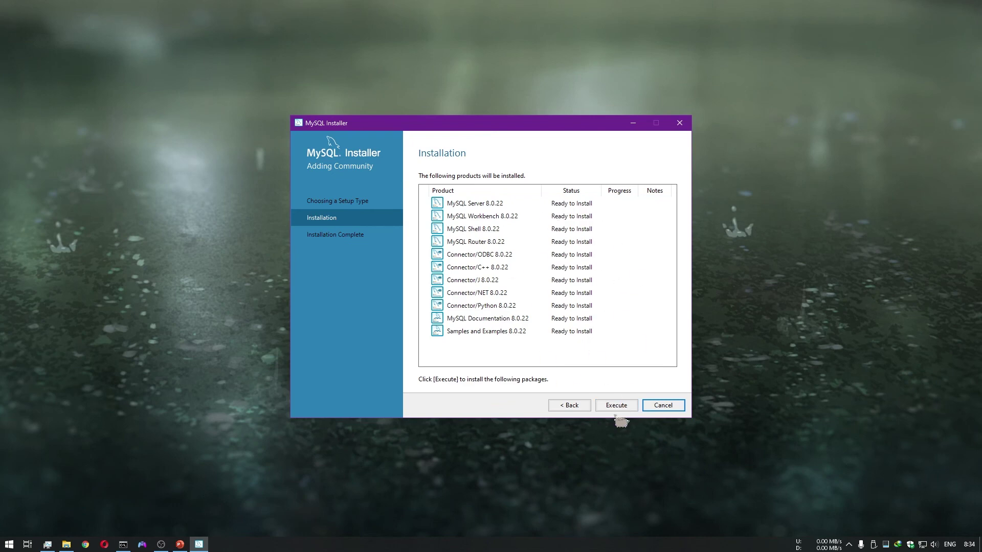
pyautogui.click(620, 407)
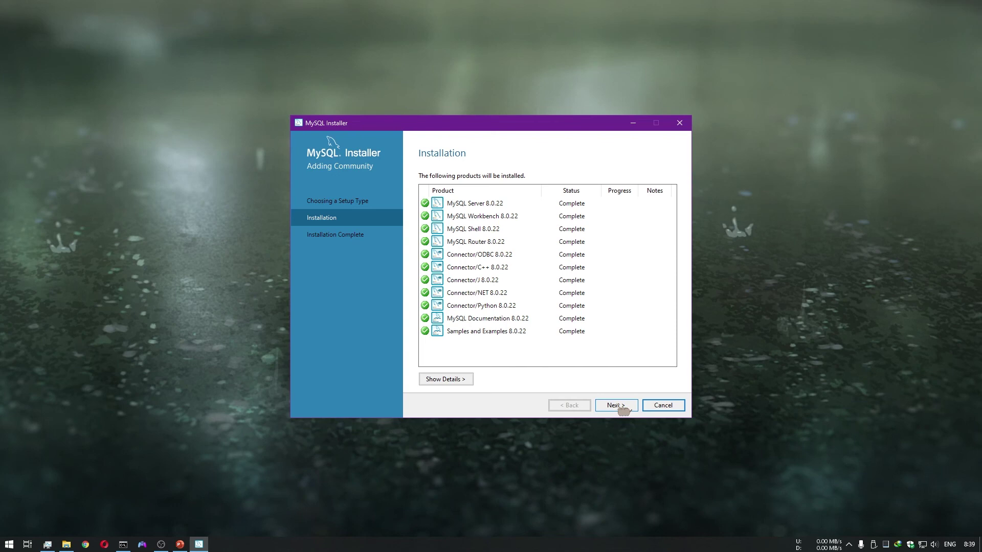
pyautogui.click(615, 405)
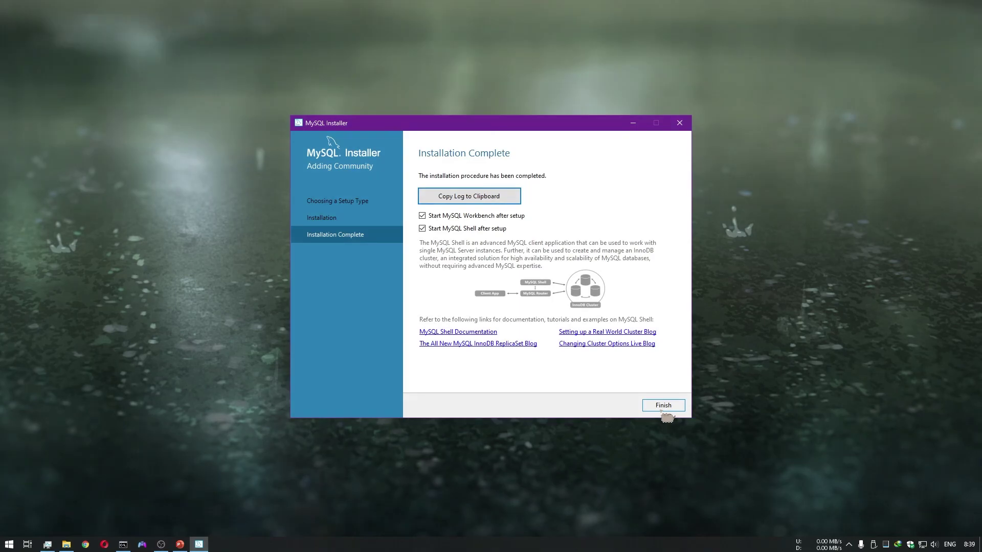
pyautogui.click(664, 409)
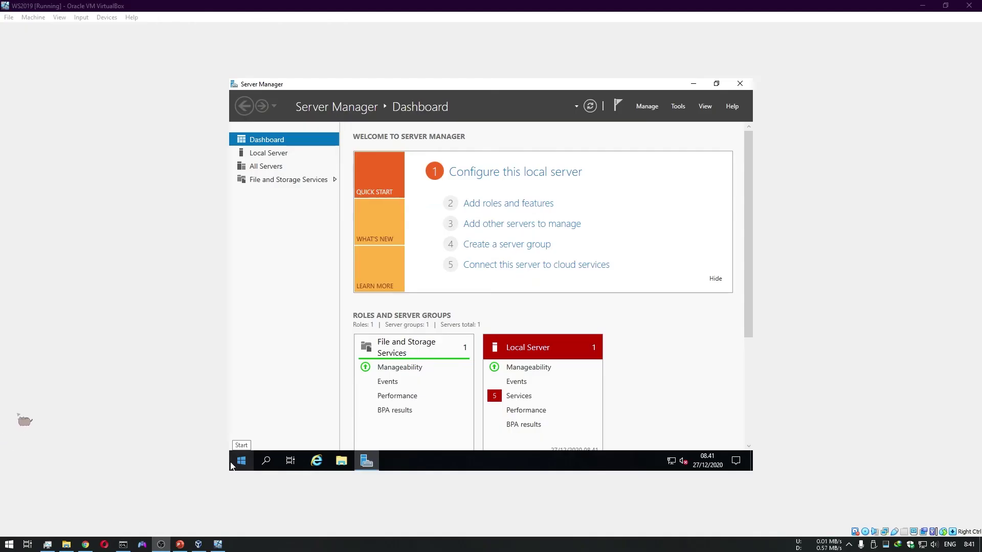
# Step: In the WS2019 virtual machine, start adding roles and features with a role-based installation on the local server from the server pool
pyautogui.click(532, 204)
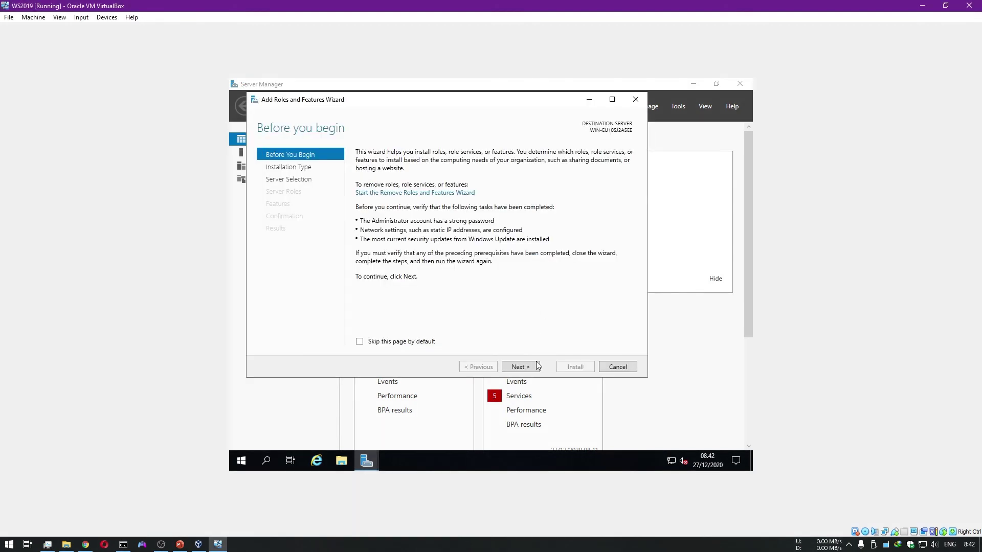
pyautogui.click(521, 367)
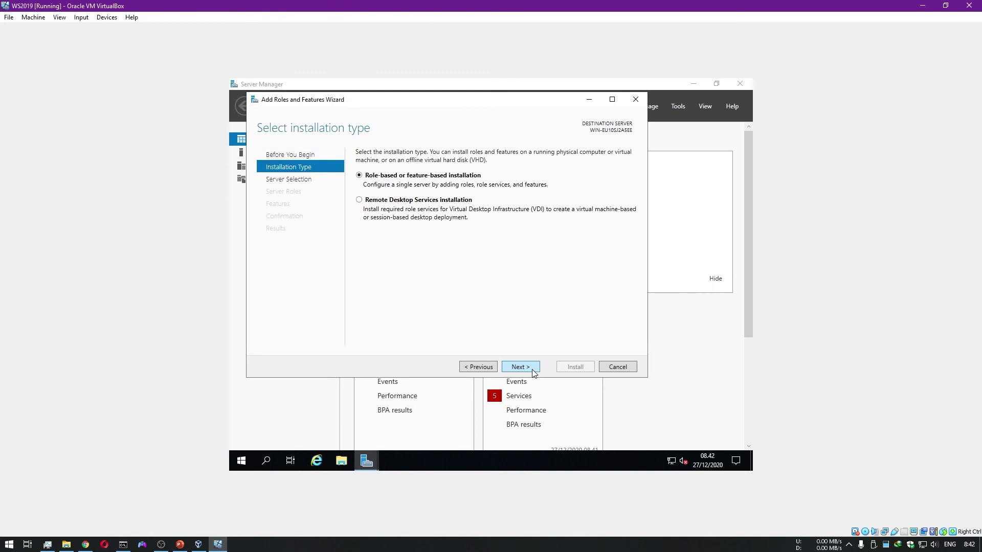
pyautogui.click(520, 367)
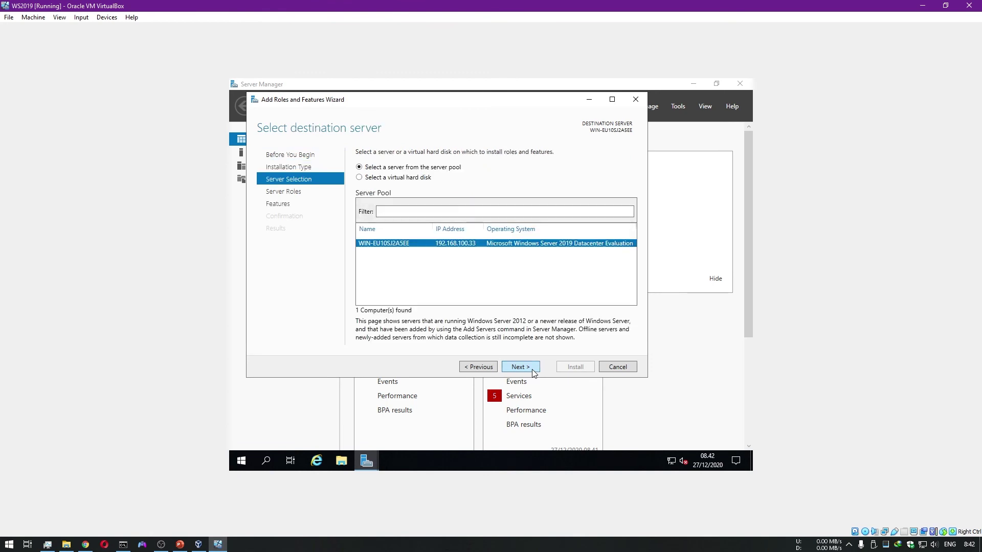
pyautogui.click(532, 371)
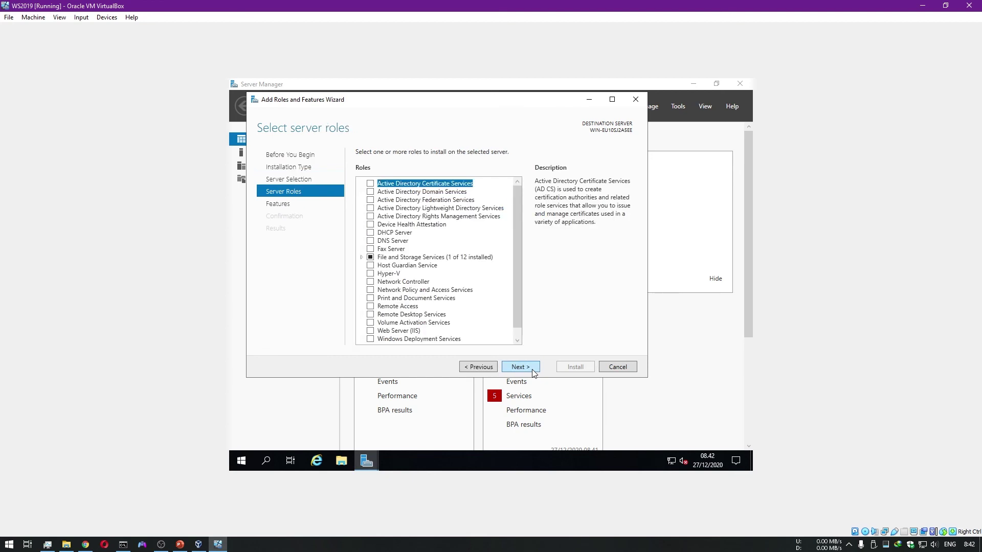
# Step: Select the Web Server (IIS) role with its management tools and proceed to the feature selection
pyautogui.scroll(-1, 462, 286)
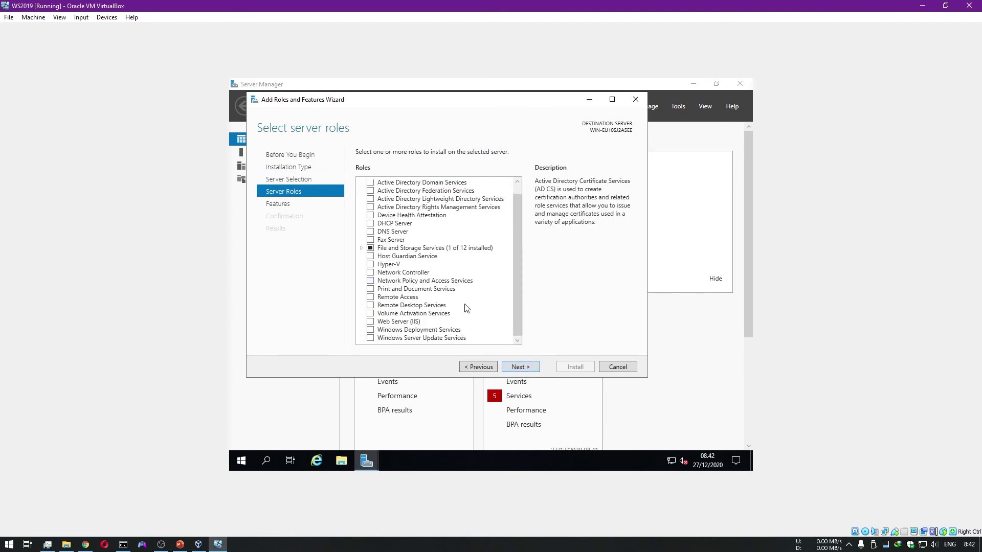
pyautogui.click(371, 324)
pyautogui.click(371, 323)
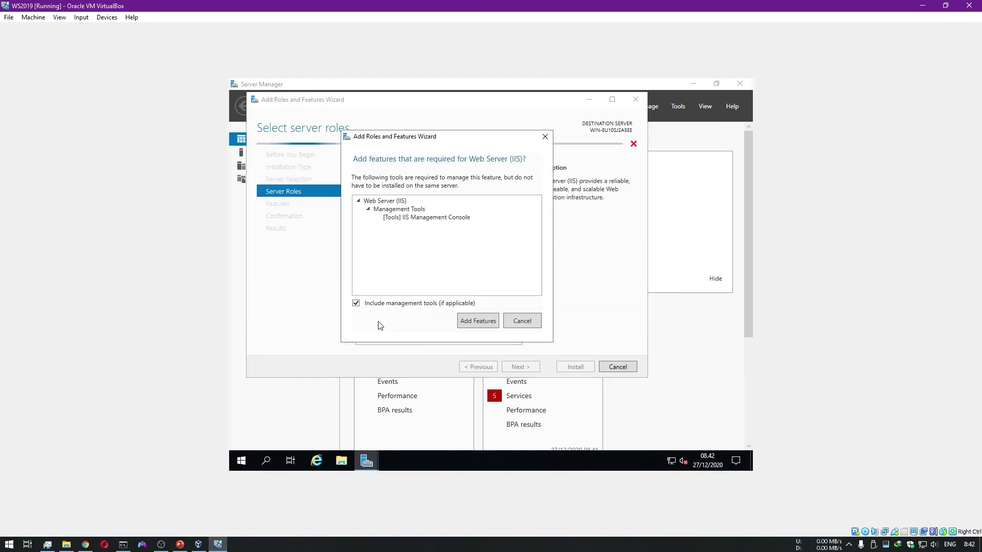
pyautogui.click(478, 327)
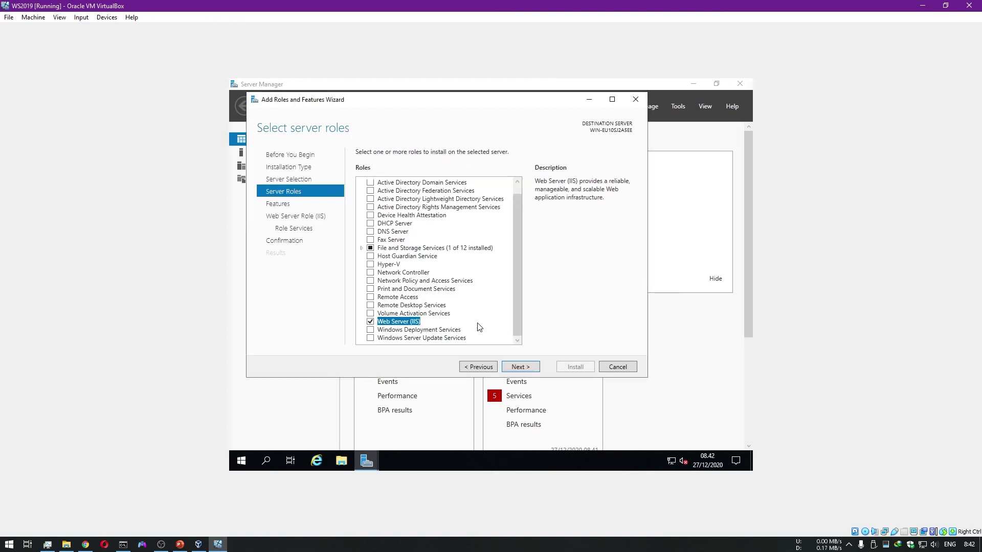
pyautogui.click(518, 367)
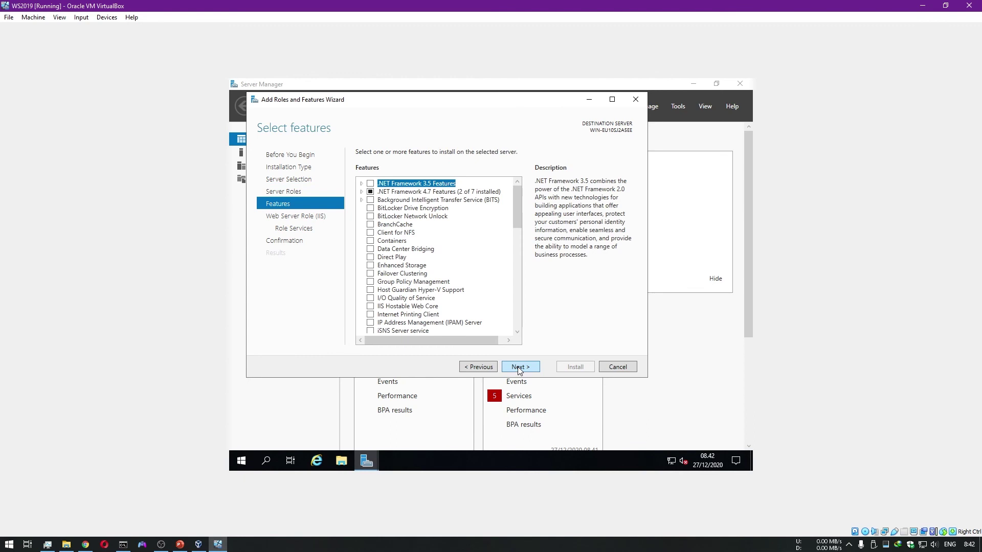
pyautogui.moveTo(515, 205)
pyautogui.mouseDown()
pyautogui.moveTo(519, 312)
pyautogui.moveTo(527, 197)
pyautogui.mouseUp()
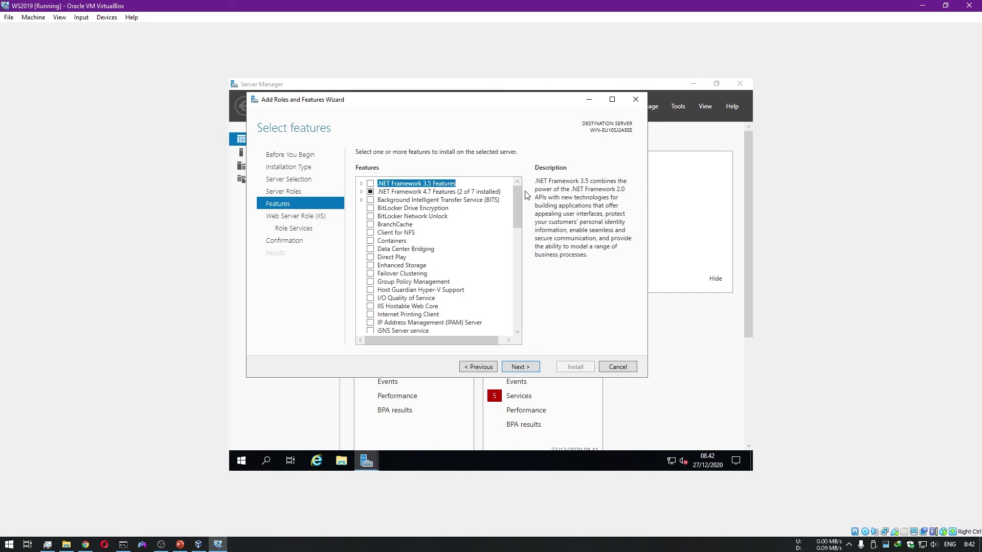
# Step: Keep the default features and role services, install the Web Server (IIS) role, and close the wizard when installation finishes
pyautogui.click(527, 368)
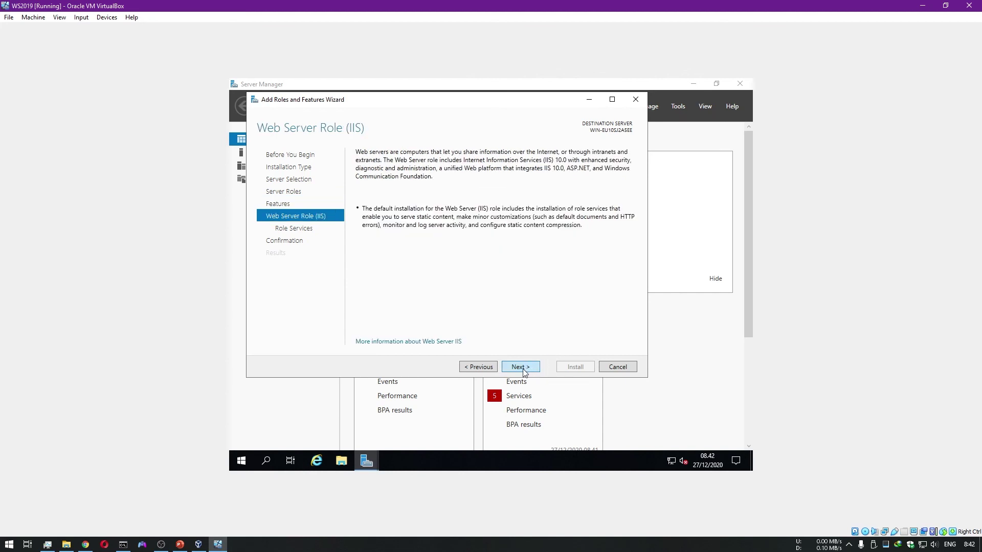
pyautogui.click(524, 371)
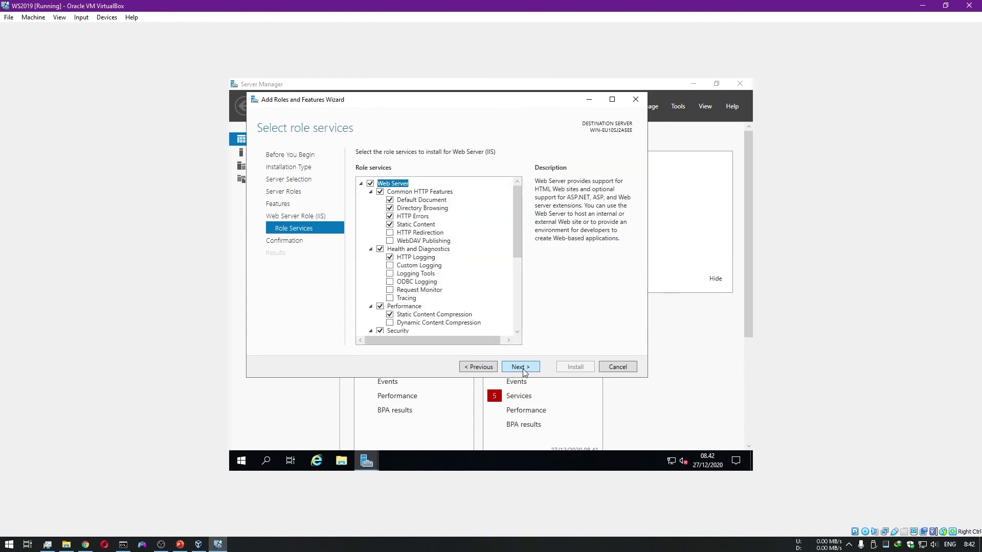
pyautogui.click(524, 371)
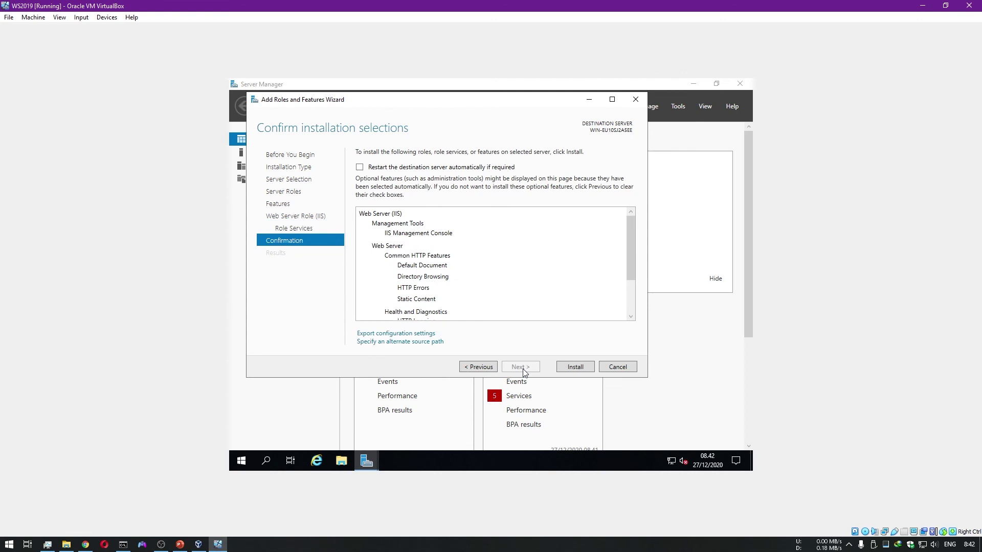
pyautogui.moveTo(630, 250); pyautogui.dragTo(627, 228)
pyautogui.click(577, 366)
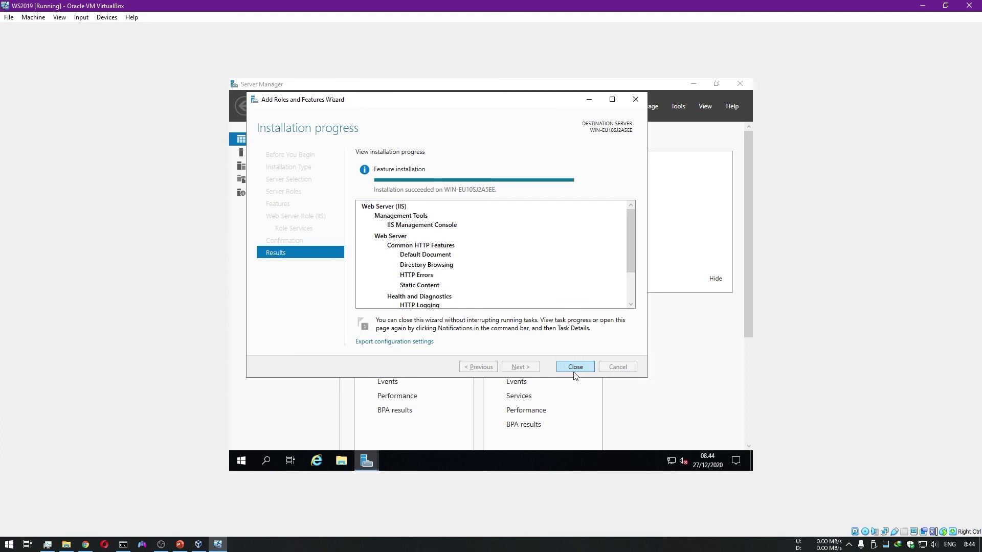
pyautogui.click(575, 367)
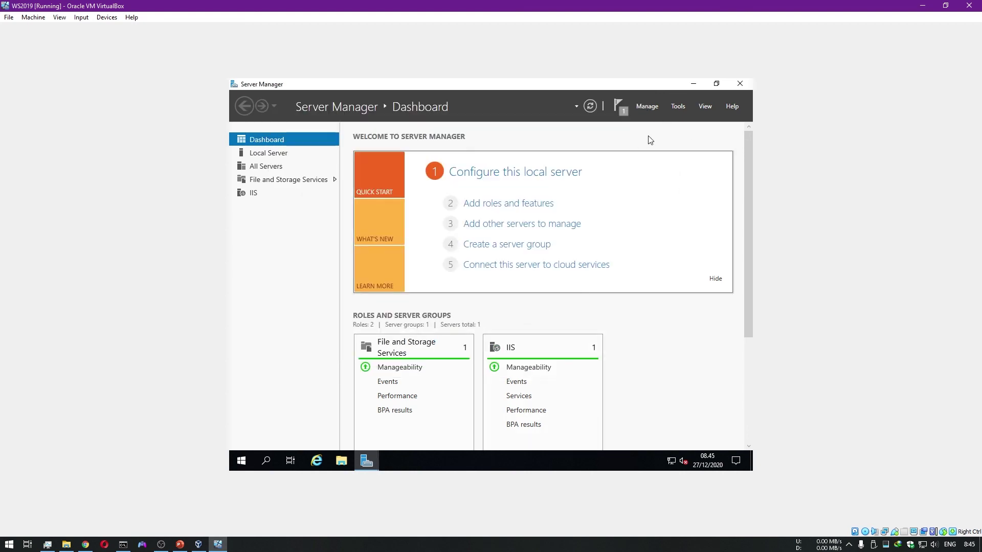
# Step: Launch Internet Information Services (IIS) Manager and open the Default Web Site from the local server's sites
pyautogui.click(677, 106)
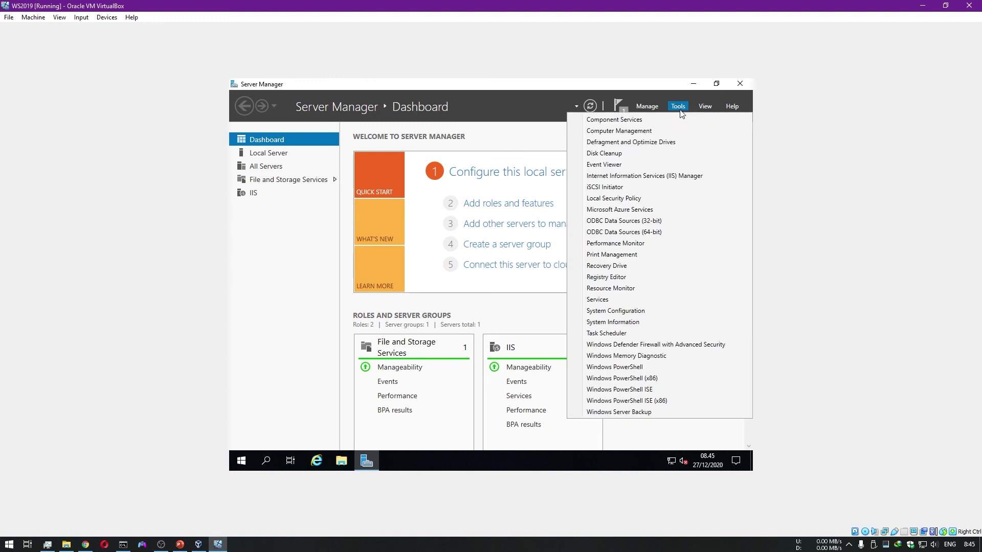
pyautogui.click(659, 177)
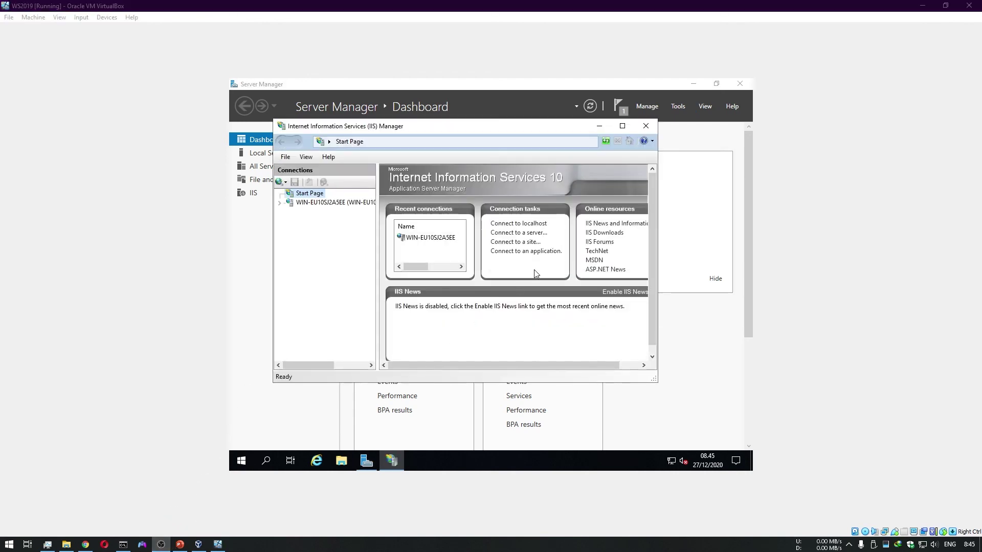
pyautogui.click(279, 203)
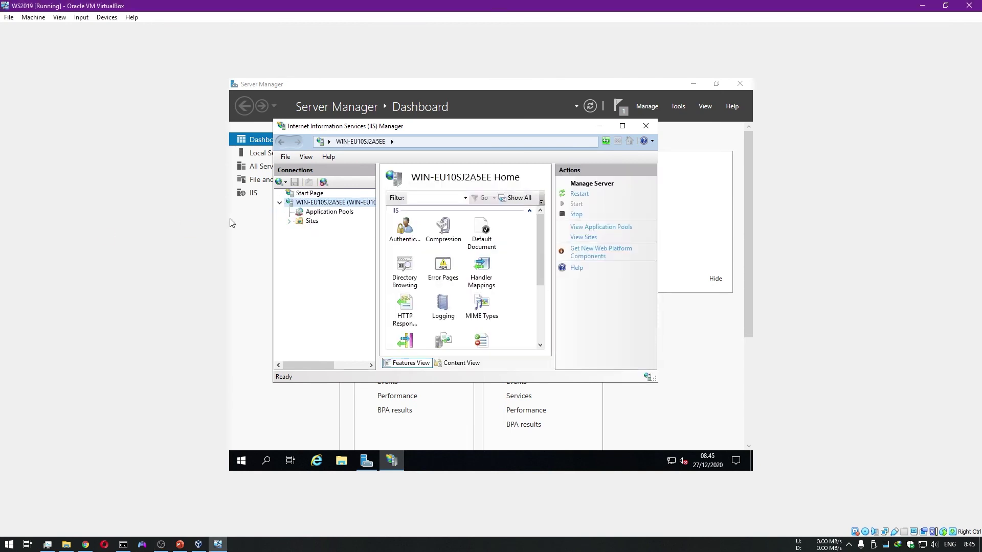
pyautogui.hotkey('alt', 'Tab')
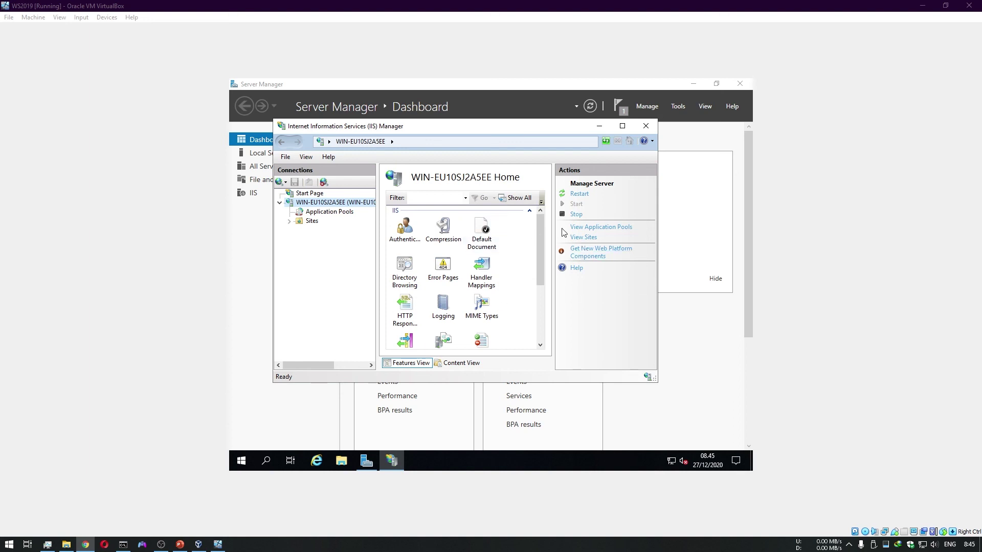
pyautogui.click(311, 222)
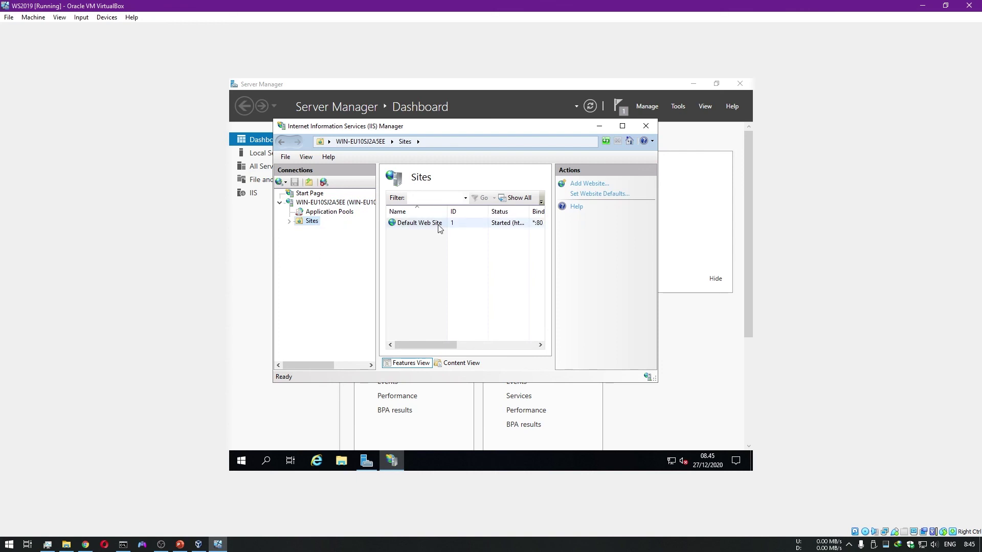
pyautogui.click(429, 225)
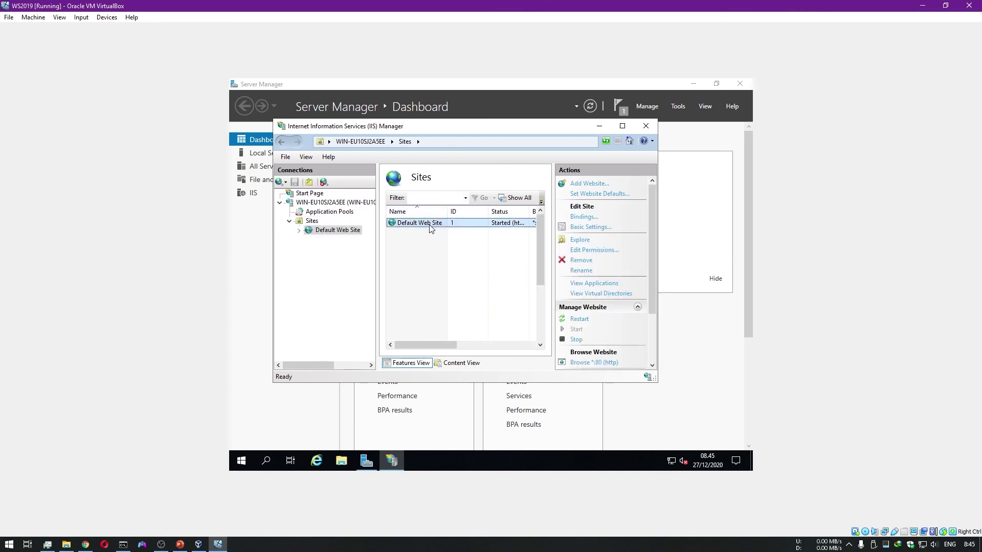
pyautogui.doubleClick(429, 225)
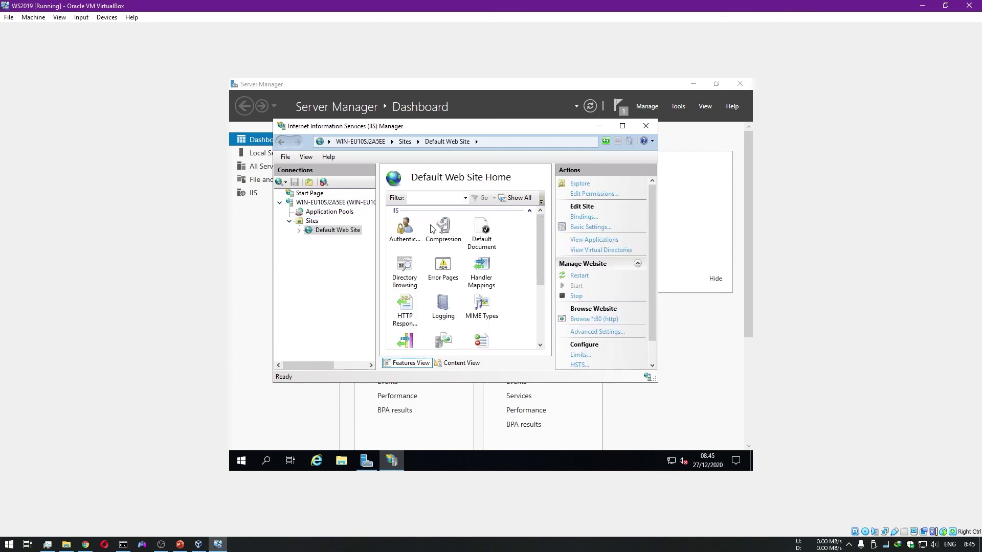
# Step: Browse the Default Web Site on *:80 (http), minimize IIS Manager and dismiss the Internet Explorer 11 setup to view the page
pyautogui.click(590, 319)
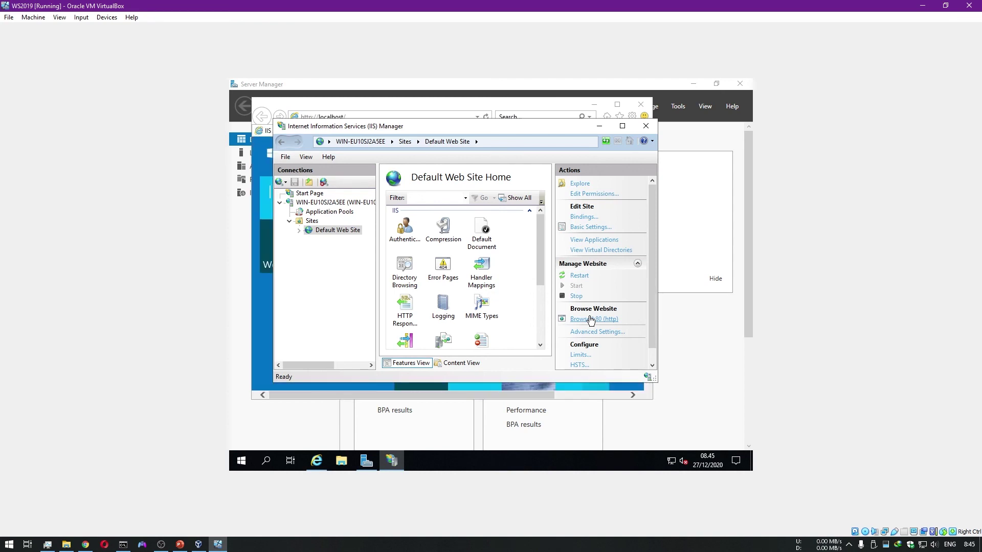
pyautogui.moveTo(538, 126); pyautogui.dragTo(577, 141)
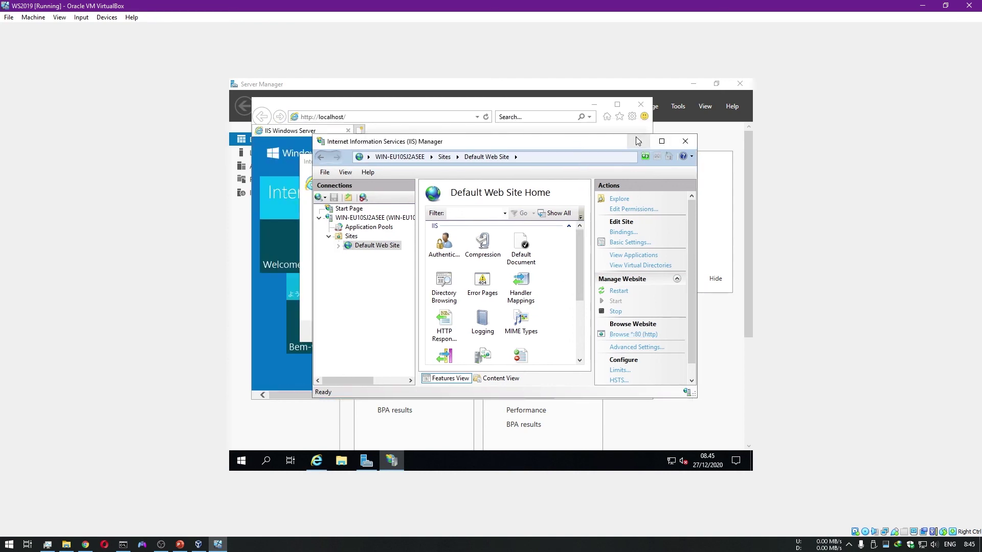
pyautogui.click(638, 140)
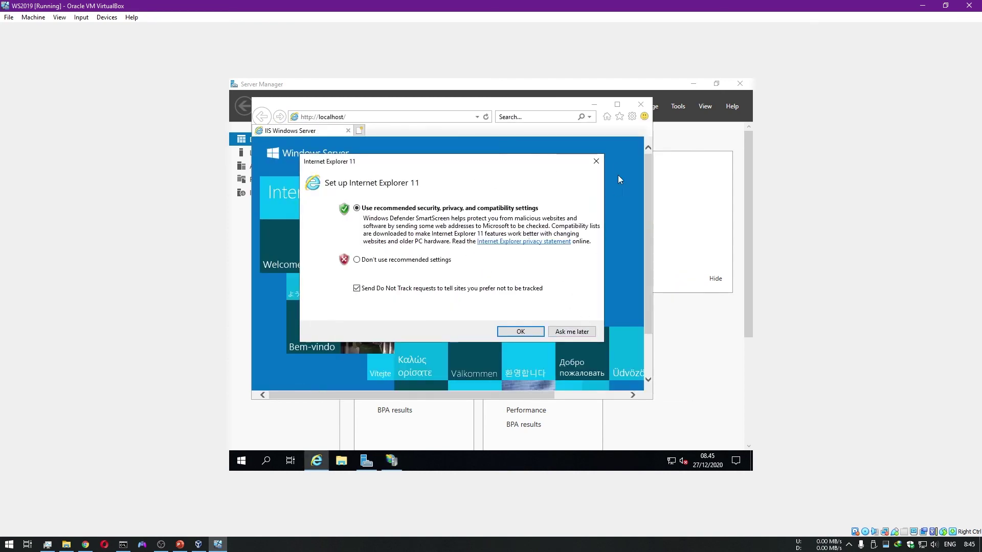
pyautogui.click(598, 161)
pyautogui.click(573, 221)
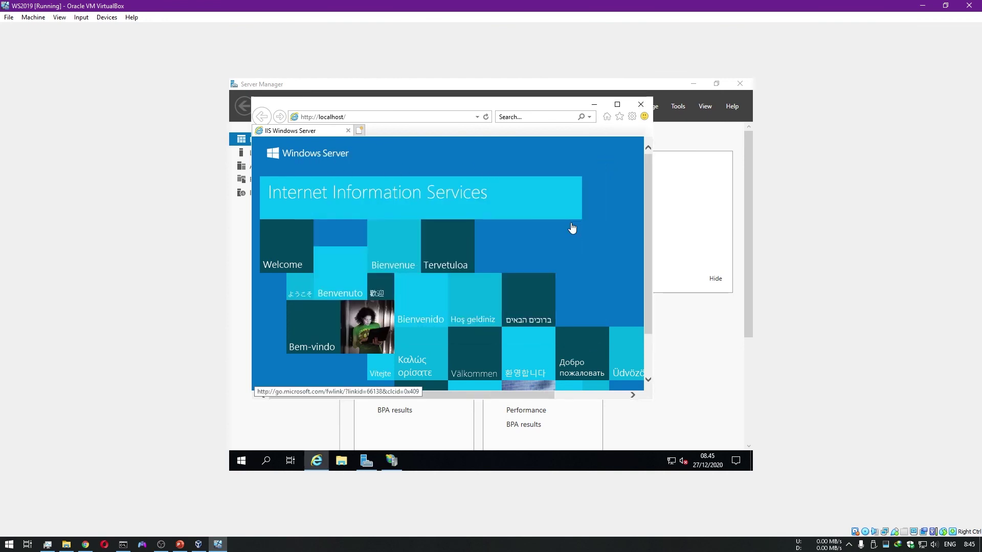